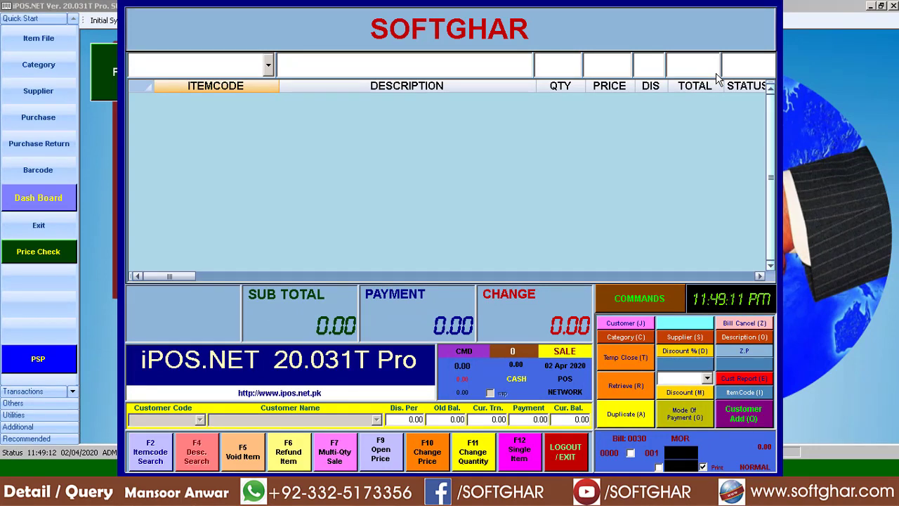
Open the duplicate bill list from the sale screen and look through the items of several recent bills.
left_click(636, 421)
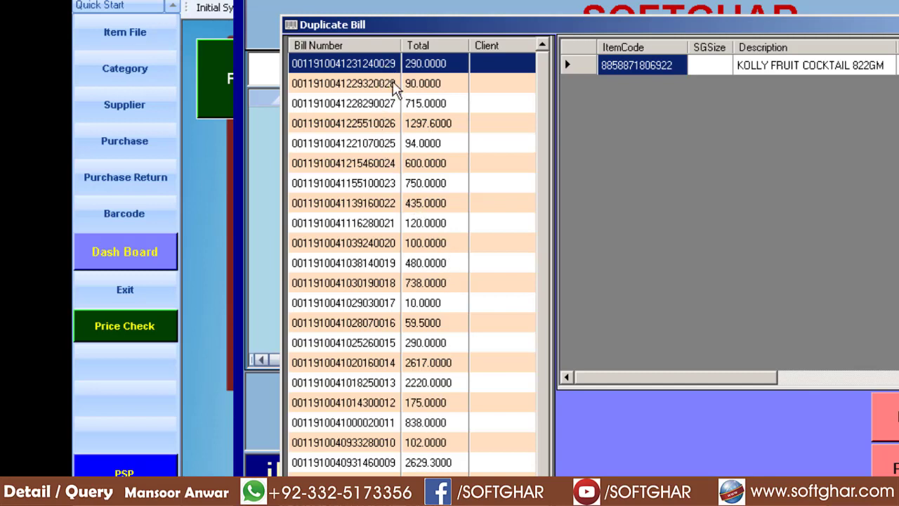
left_click(395, 84)
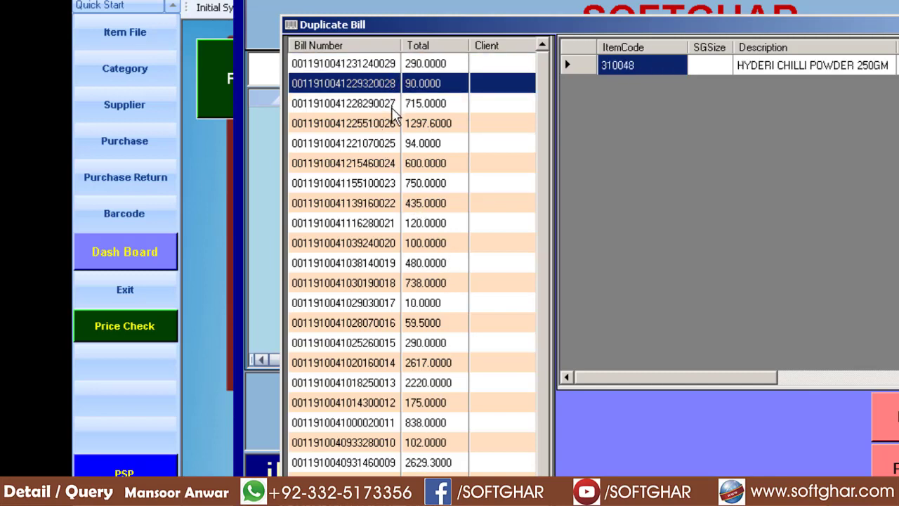
left_click(394, 109)
left_click(389, 127)
left_click(392, 144)
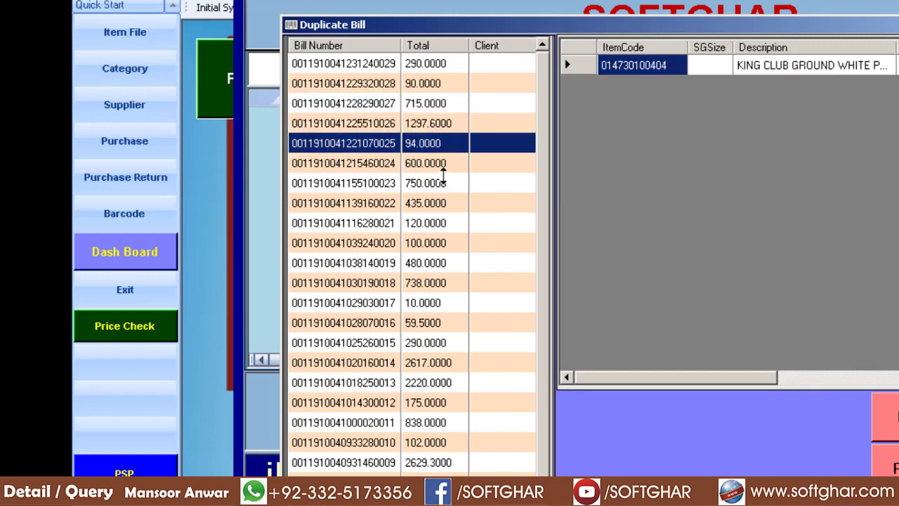
scroll(383, 257, "down", 1)
scroll(411, 274, "up", 1)
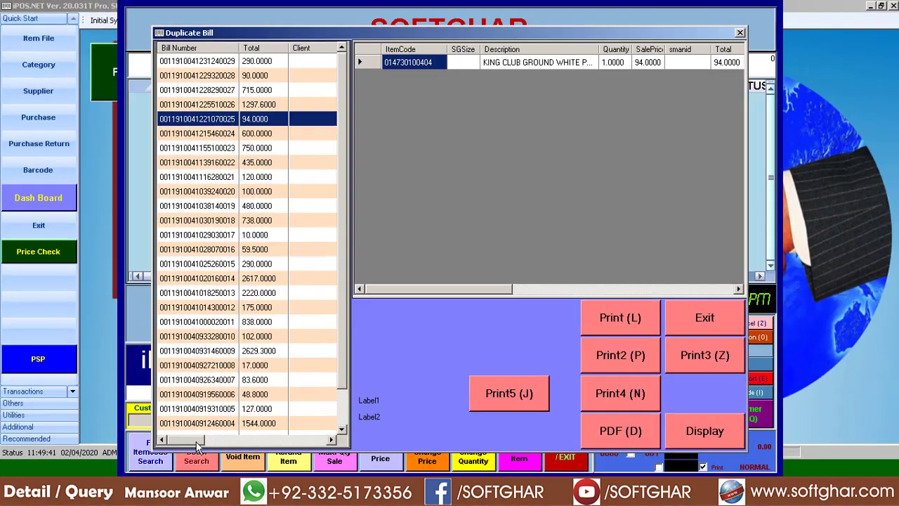
Display the duplicate of the bill totalling 2220.0000, examine its duplicate marking, and close the preview.
mouse_move(196, 441)
left_mouse_down()
mouse_move(231, 441)
mouse_move(185, 436)
left_mouse_up()
left_click(261, 294)
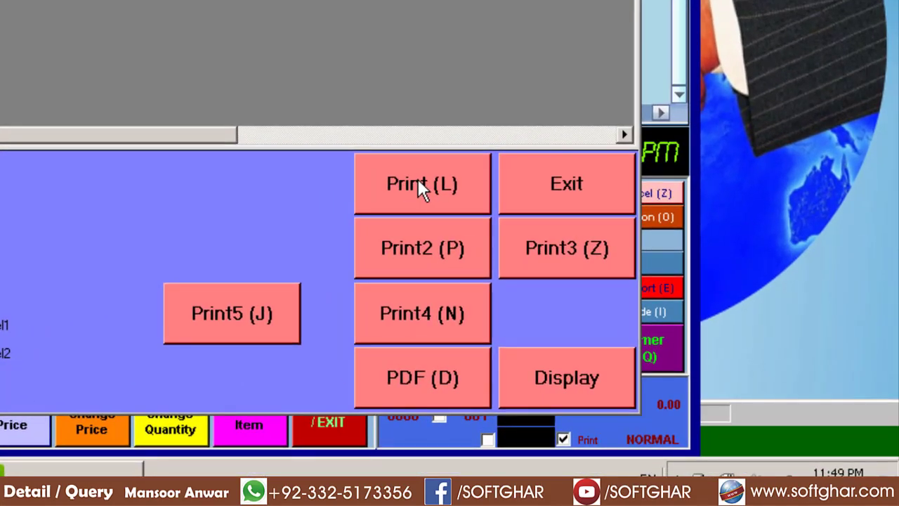
left_click(571, 370)
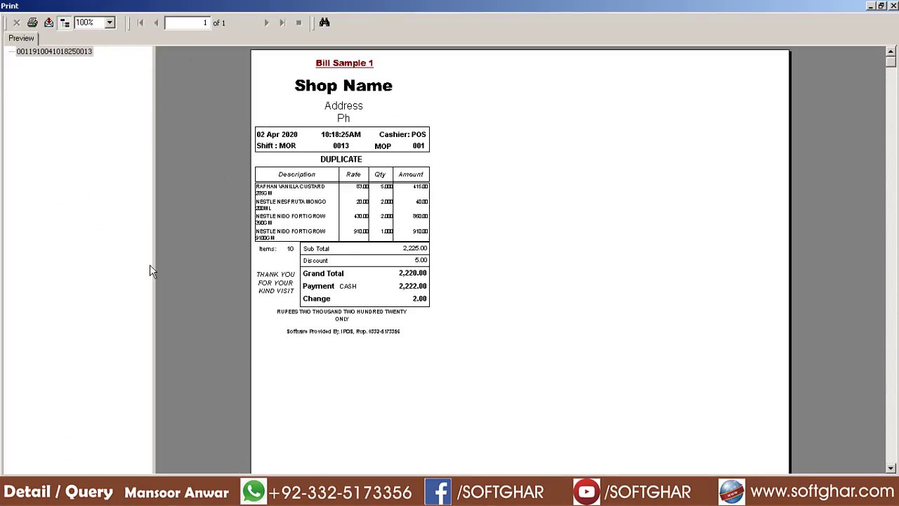
left_click(346, 160)
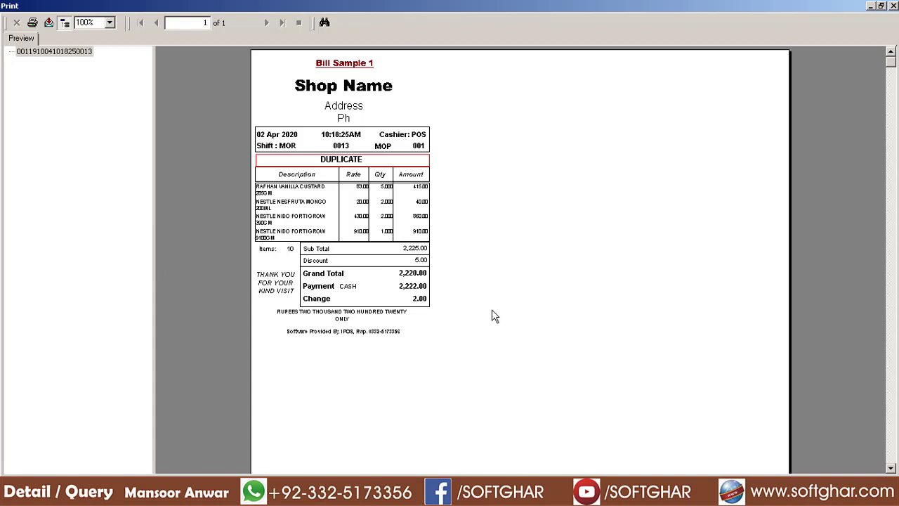
left_click(893, 5)
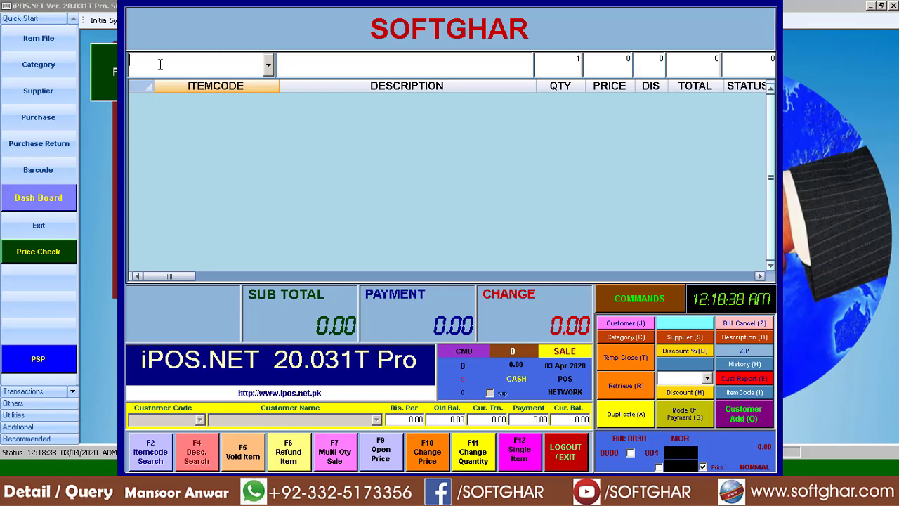
Open the bill history window from the sale screen, close it and log out of the point of sale.
key("ctrl+h")
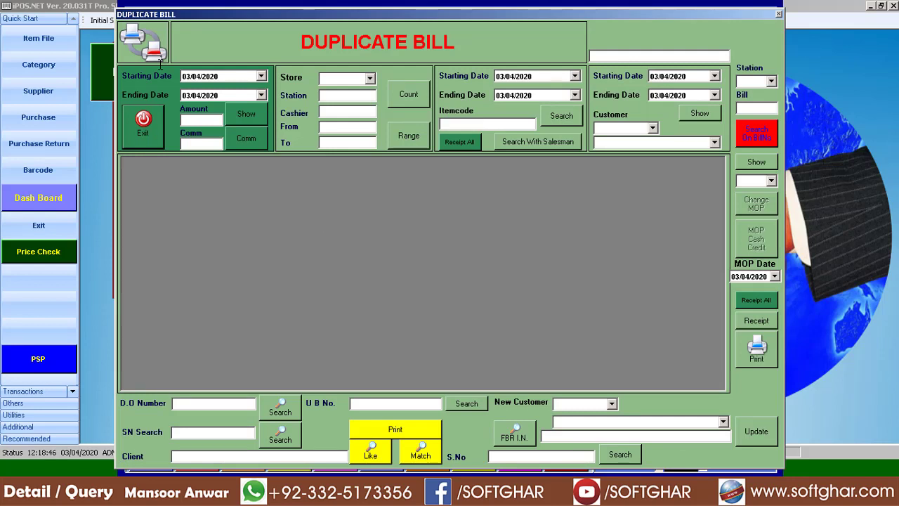
left_click(157, 133)
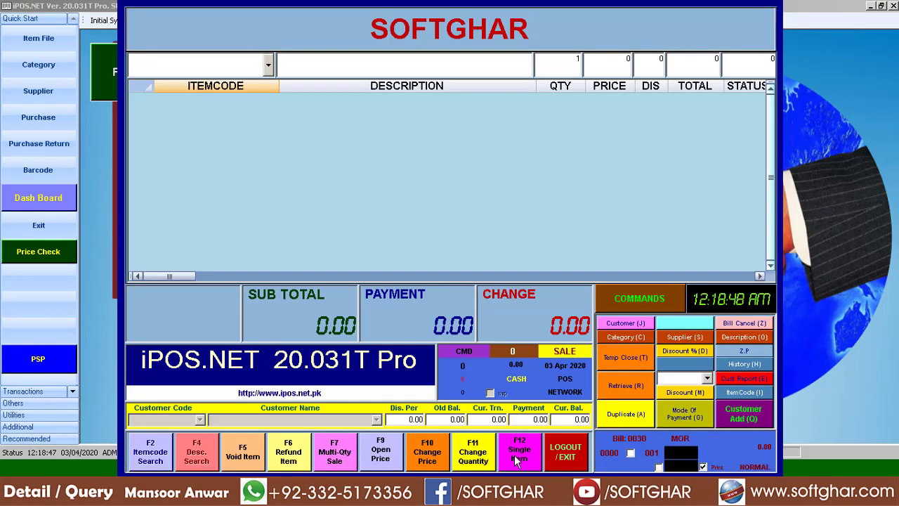
left_click(563, 454)
left_click(467, 284)
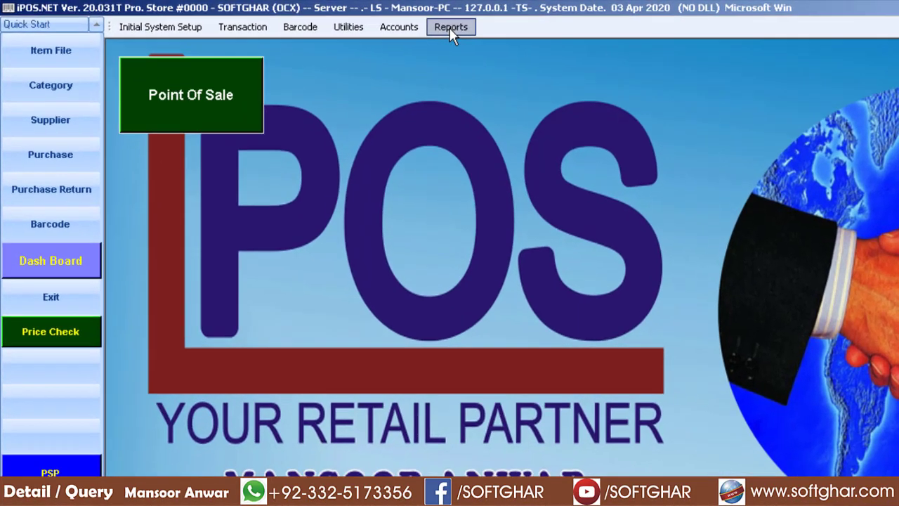
Open the Duplicate Bill report from the back-office reports.
left_click(342, 21)
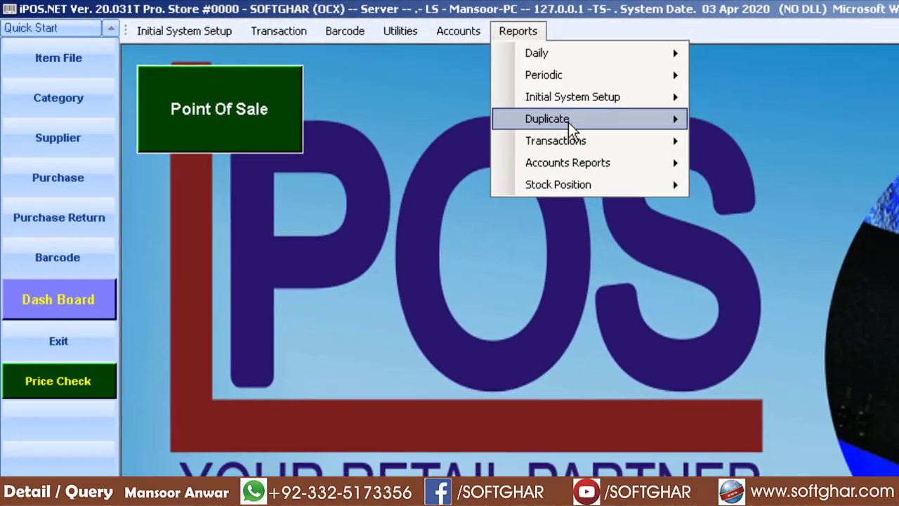
mouse_move(625, 127)
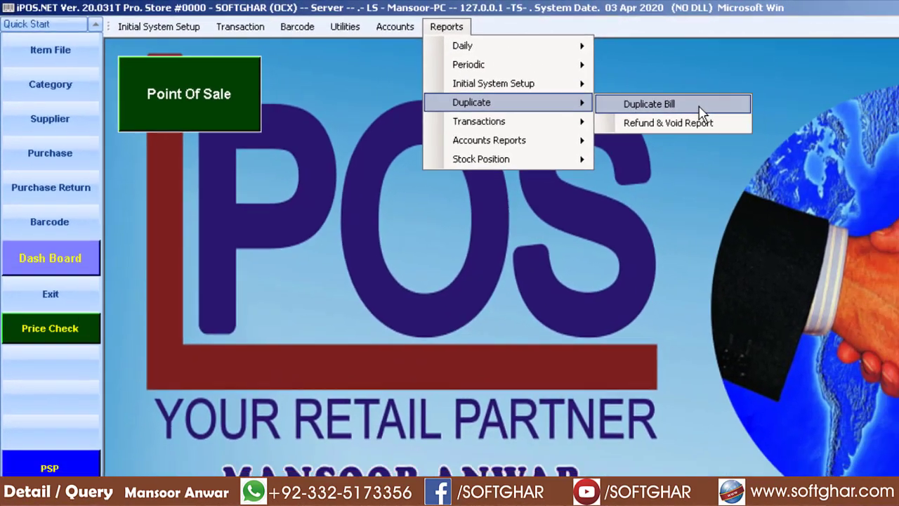
left_click(739, 112)
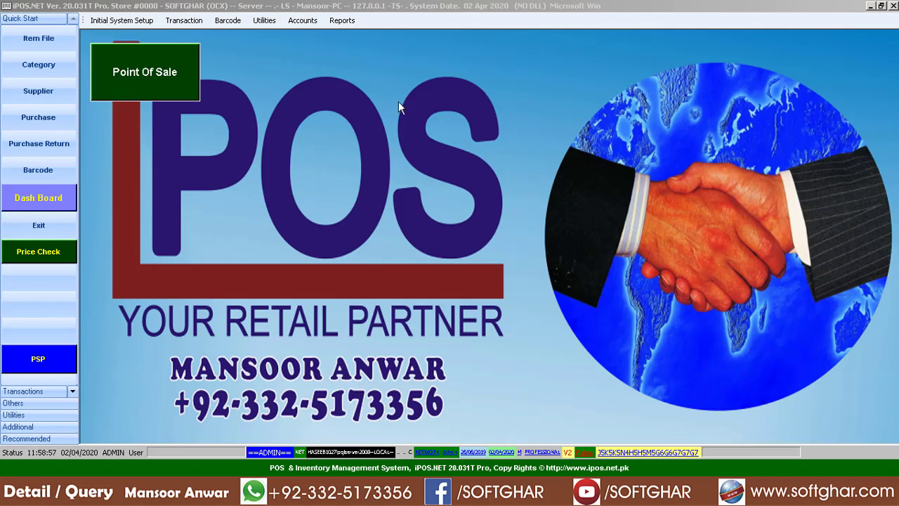
left_click(341, 21)
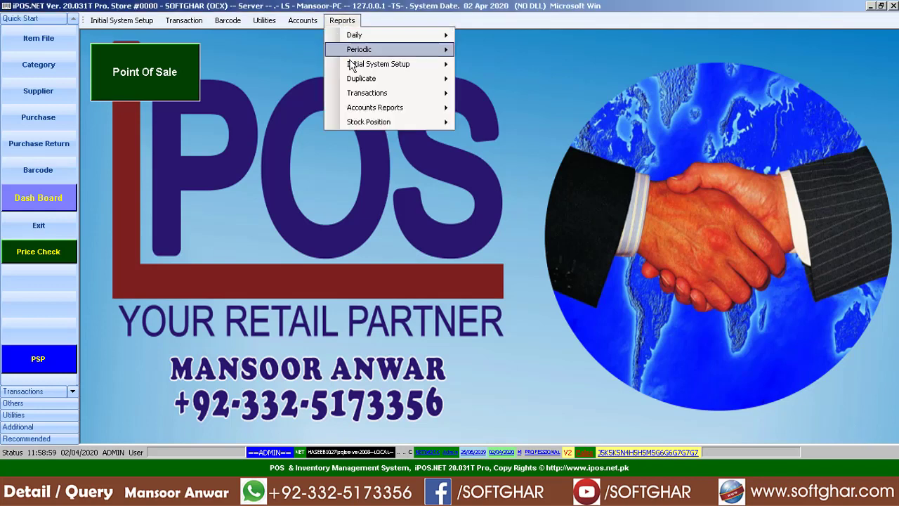
mouse_move(364, 85)
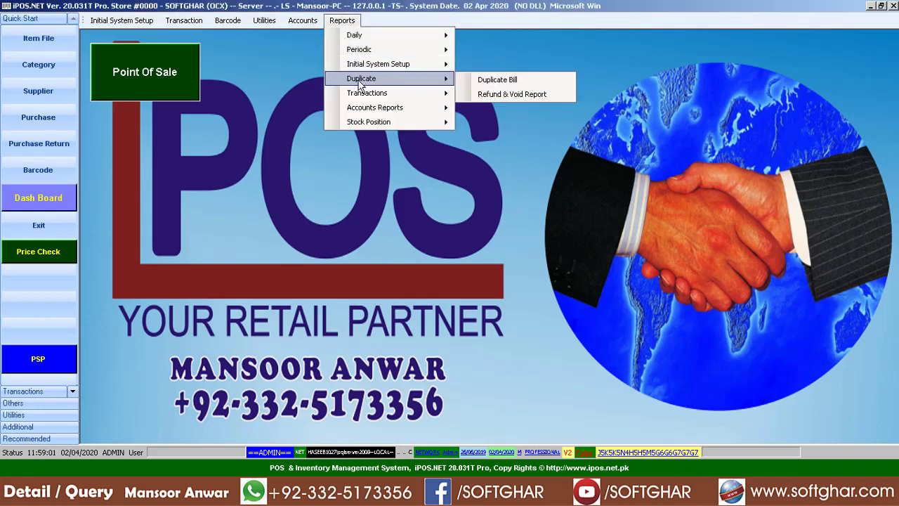
left_click(524, 80)
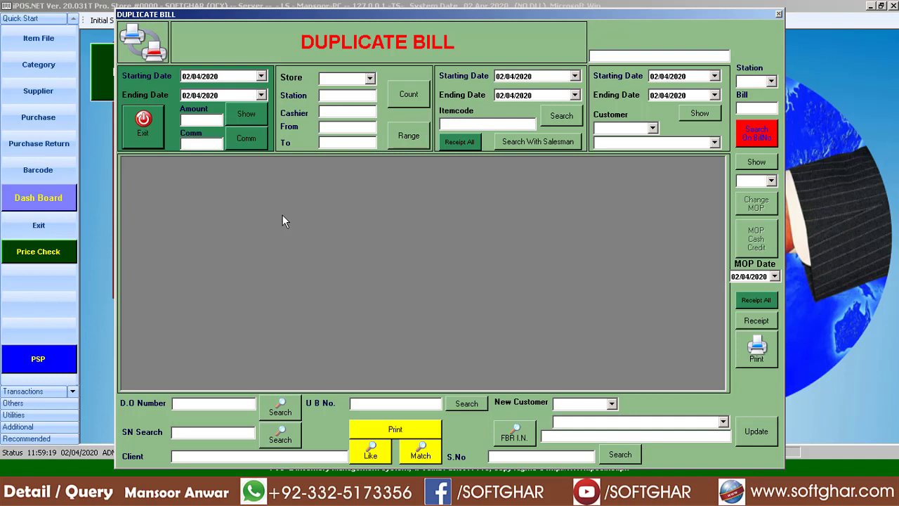
Set both the starting and ending date to 01/03/2020 and show the bills for that day.
left_click(197, 77)
key("Down")
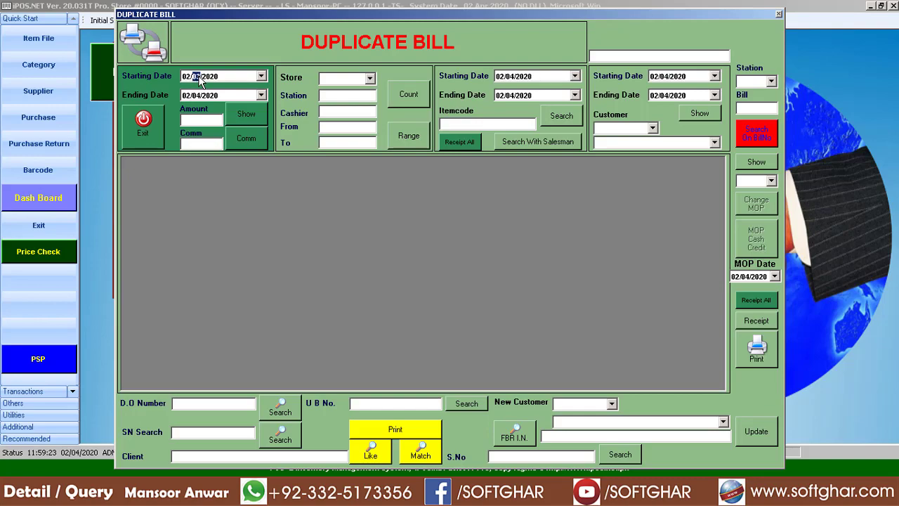
key("Left")
key("Down")
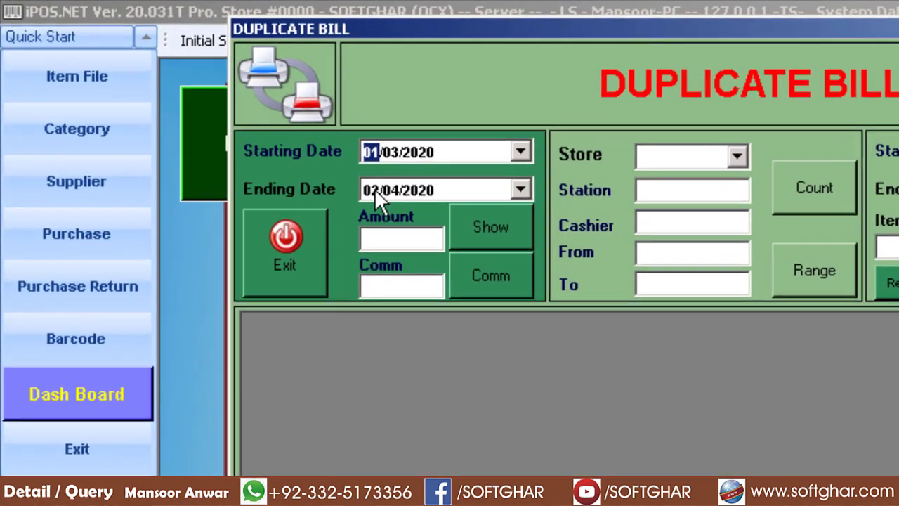
left_click(185, 94)
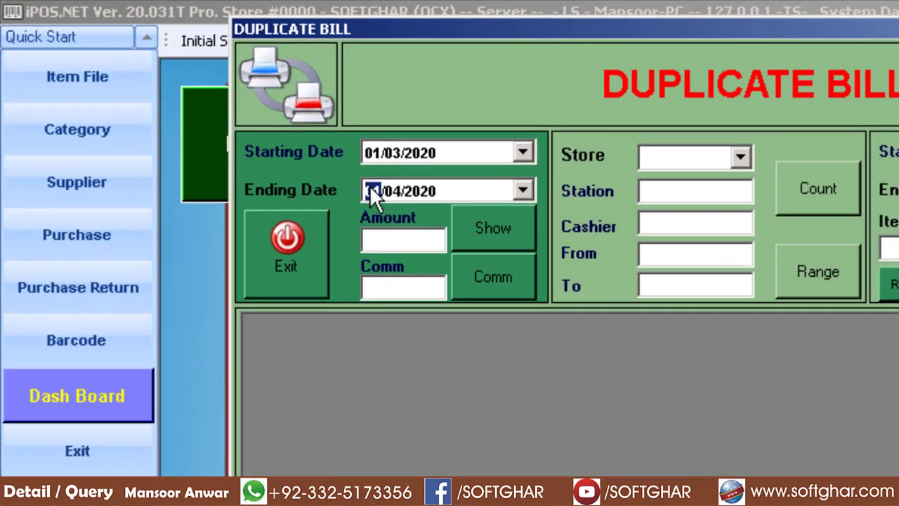
key("Right")
key("Down")
left_click(501, 231)
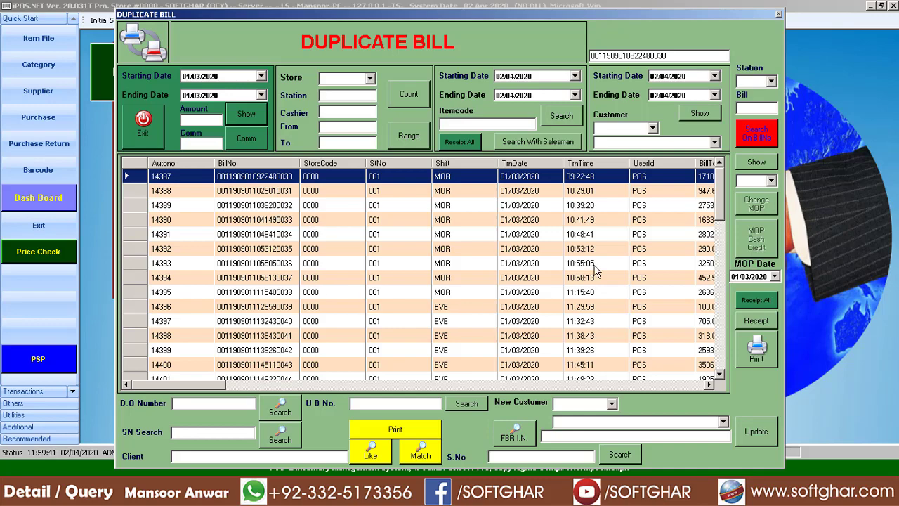
View the item details of the first bill in the list and close the detail view.
mouse_move(720, 187)
left_mouse_down()
mouse_move(721, 220)
mouse_move(721, 178)
left_mouse_up()
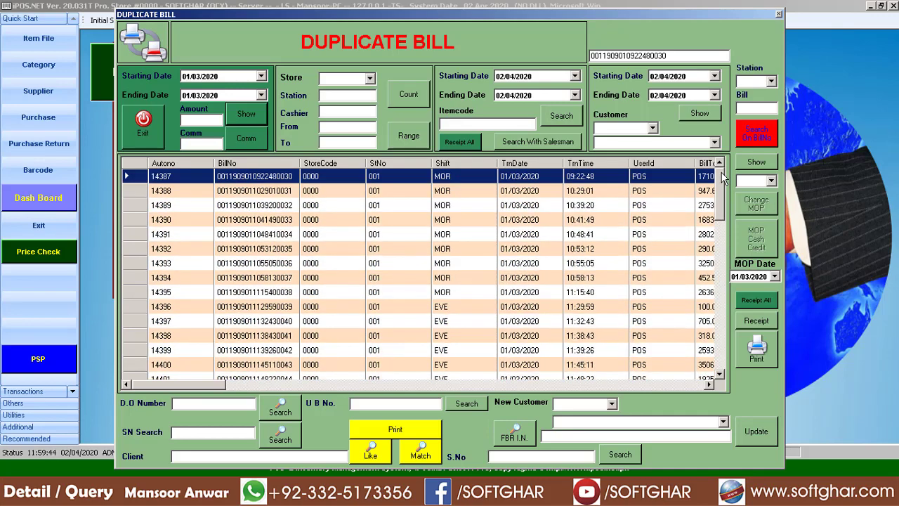
double_click(258, 176)
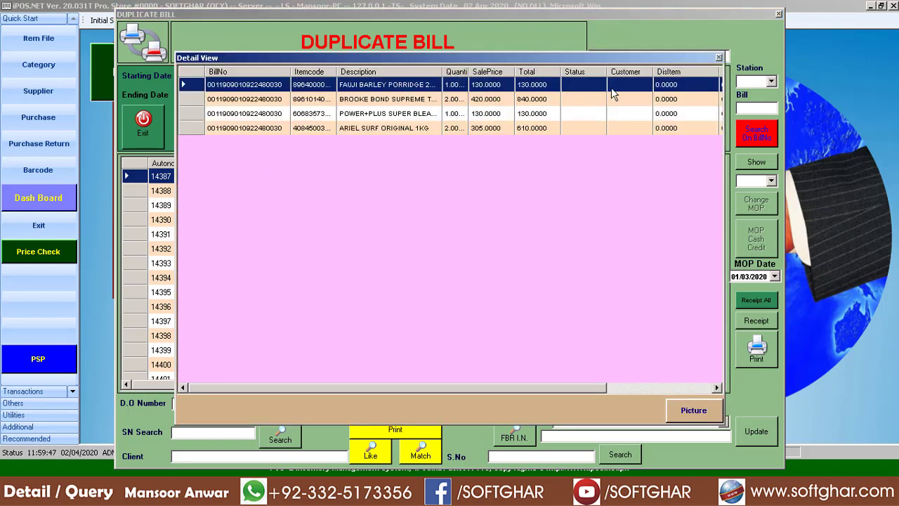
left_click(719, 57)
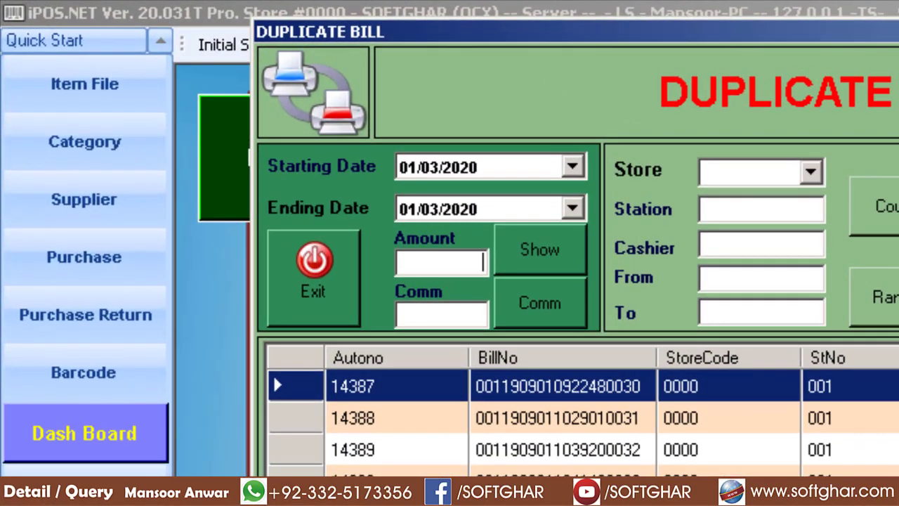
Filter the day's bills by an amount of 705 and check the item details of the matching bill.
type("705")
left_click(525, 260)
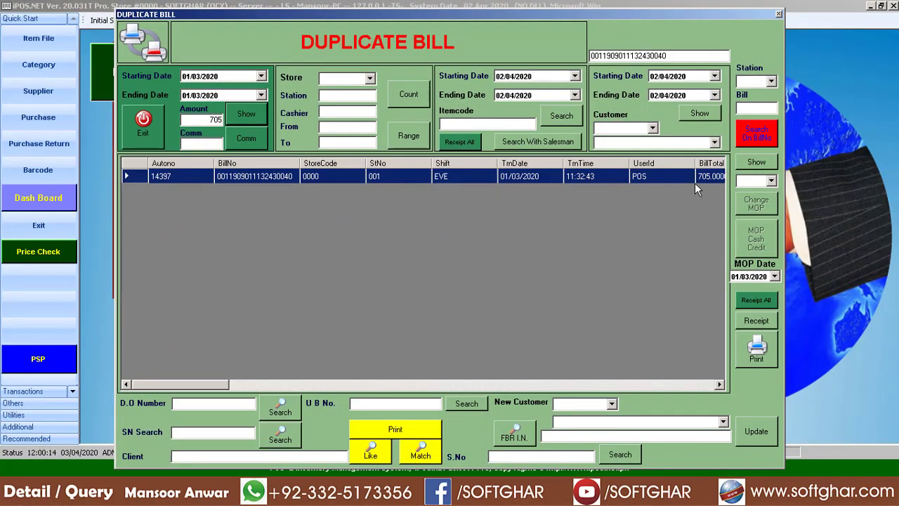
double_click(274, 177)
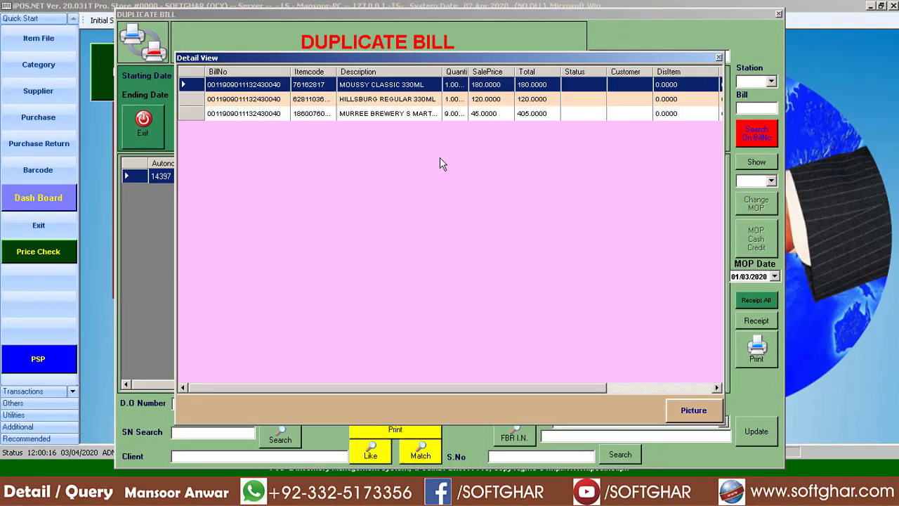
left_click(719, 57)
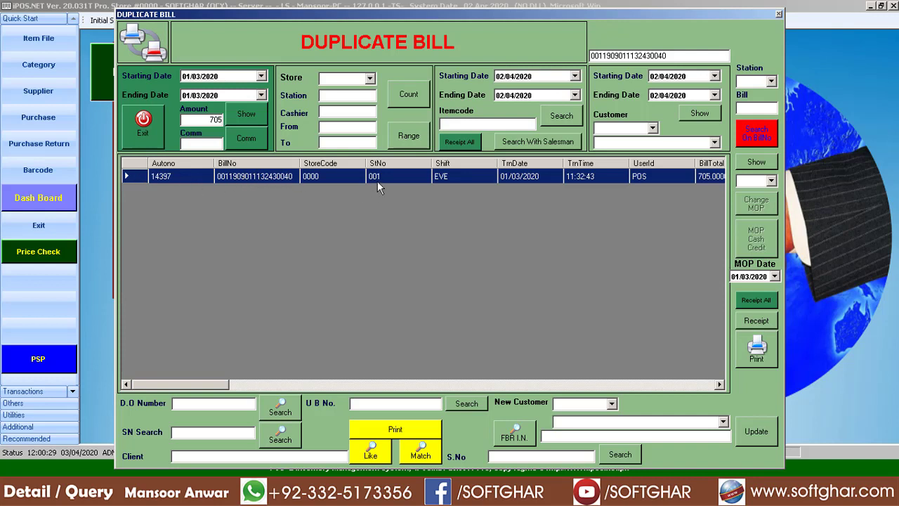
Generate the narrow receipt-format duplicate of the 705 bill and close its preview.
left_click(756, 346)
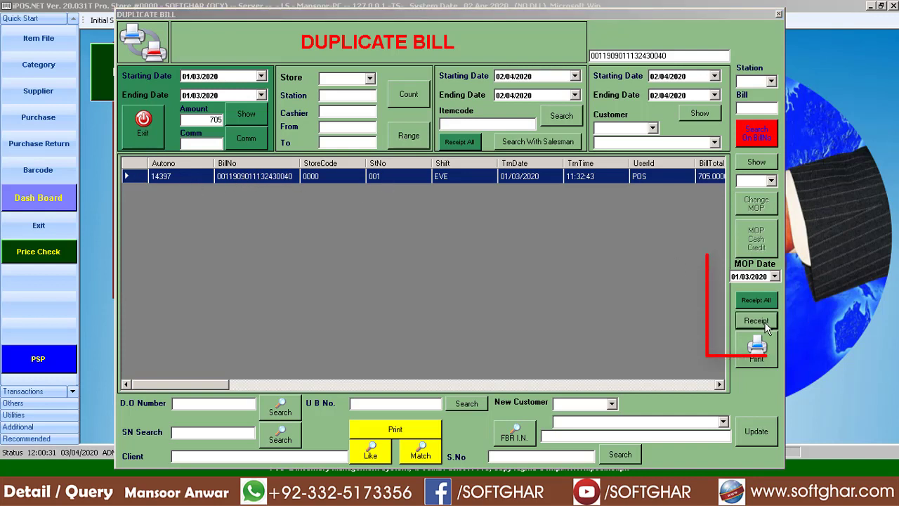
left_click(520, 335)
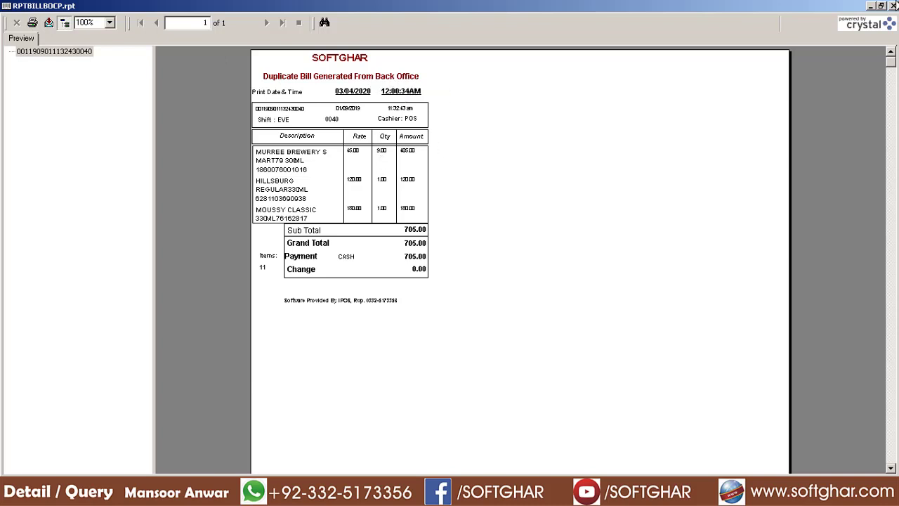
left_click(894, 6)
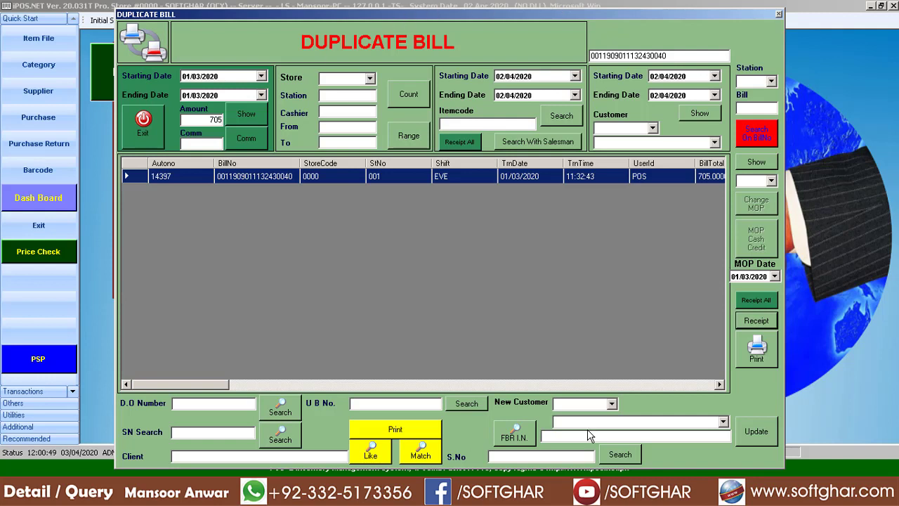
Generate the full-page print duplicate of the 705 bill and close its preview.
left_click(773, 355)
left_click(520, 331)
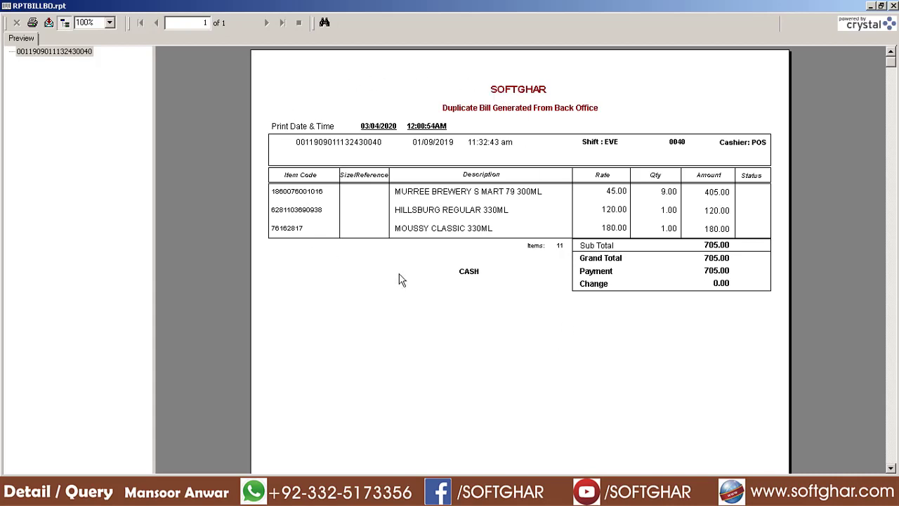
left_click(894, 6)
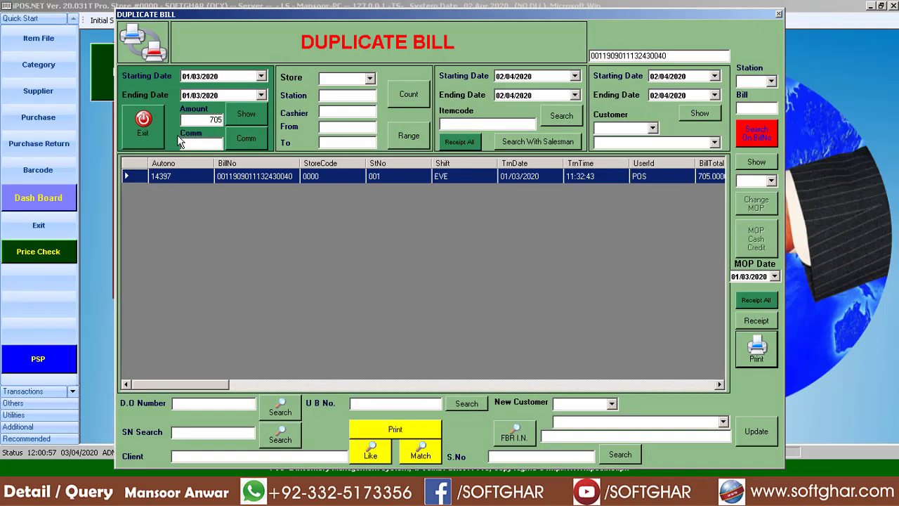
Clear the amount filter, show all bills for 01/03/2020 and select the one timed 10:58:13.
left_click(208, 120)
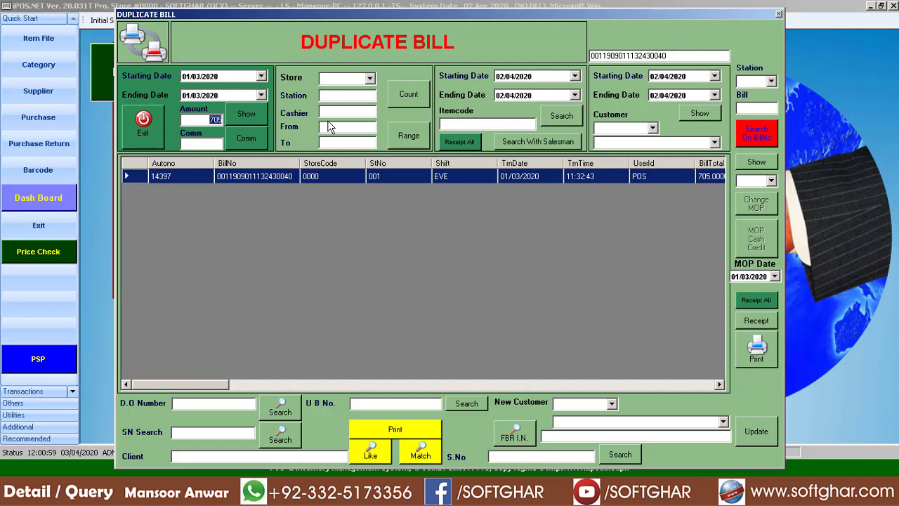
key("BackSpace")
left_click(245, 117)
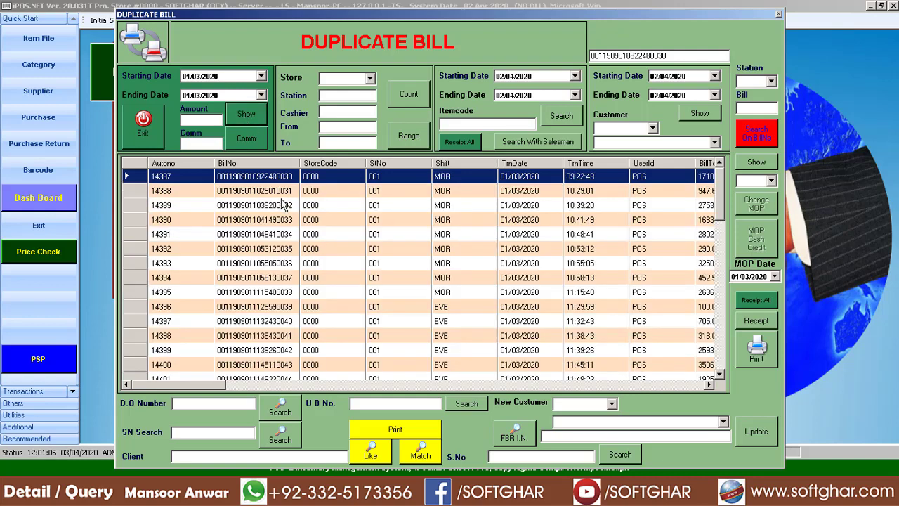
left_click(266, 281)
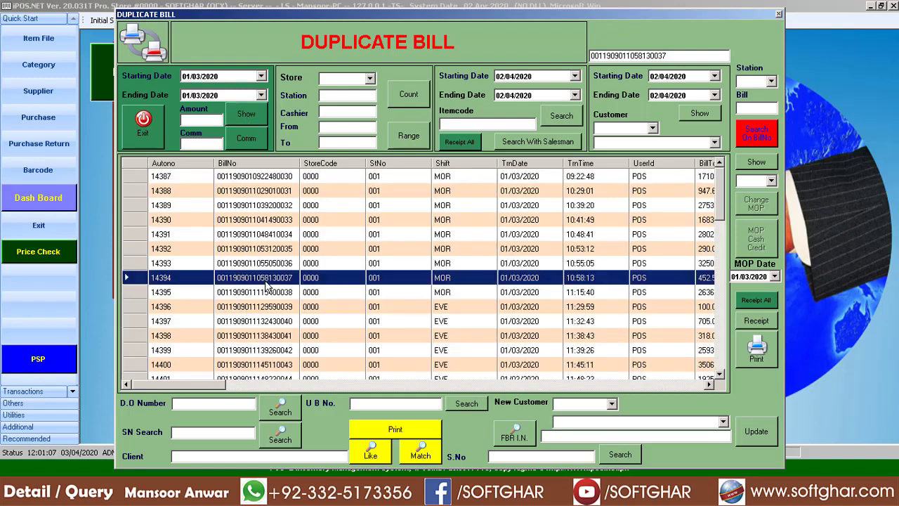
Generate the narrow receipt-format duplicate of the bill timed 10:58:13 and close its preview.
left_click(763, 322)
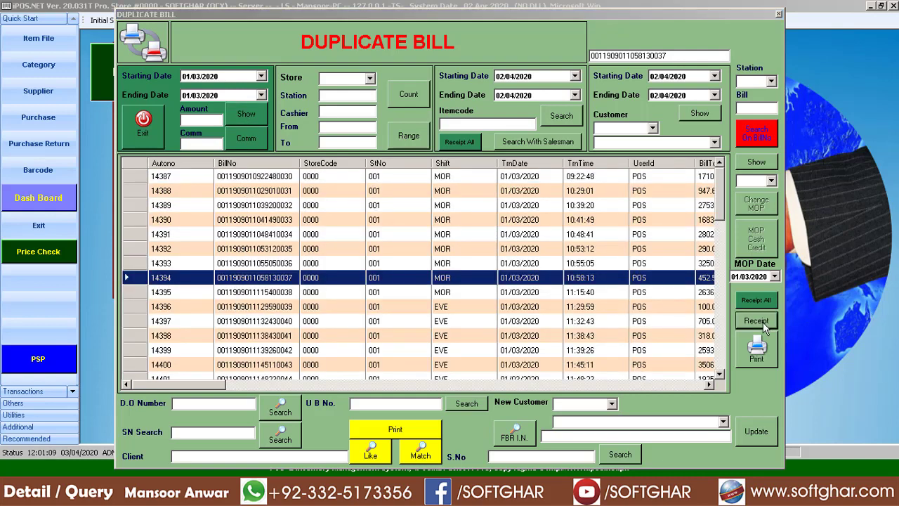
left_click(516, 334)
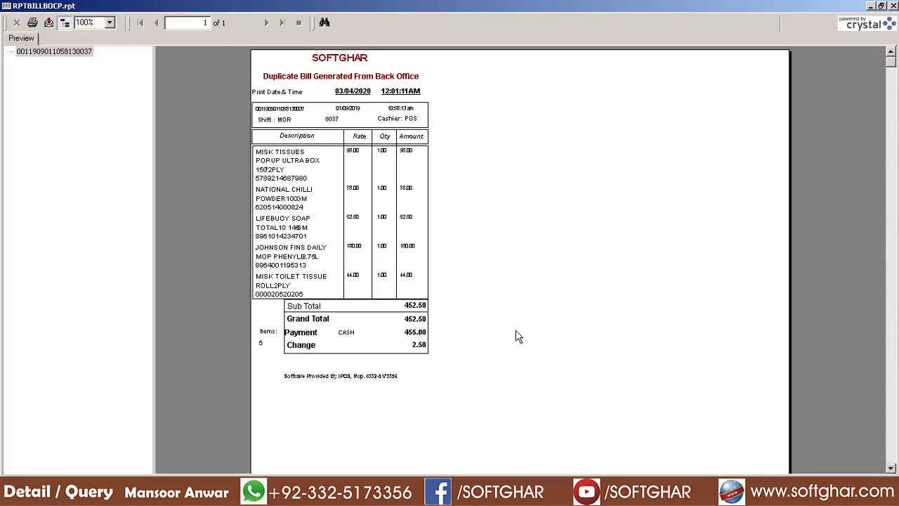
left_click(893, 6)
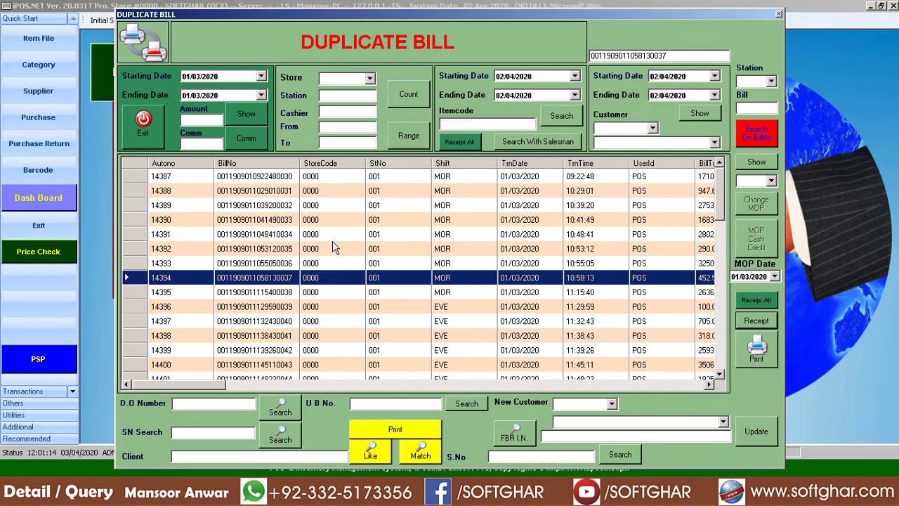
Generate receipt duplicates of all bills for 01/03/2020 in one report, check its last page and close the preview.
left_click(765, 300)
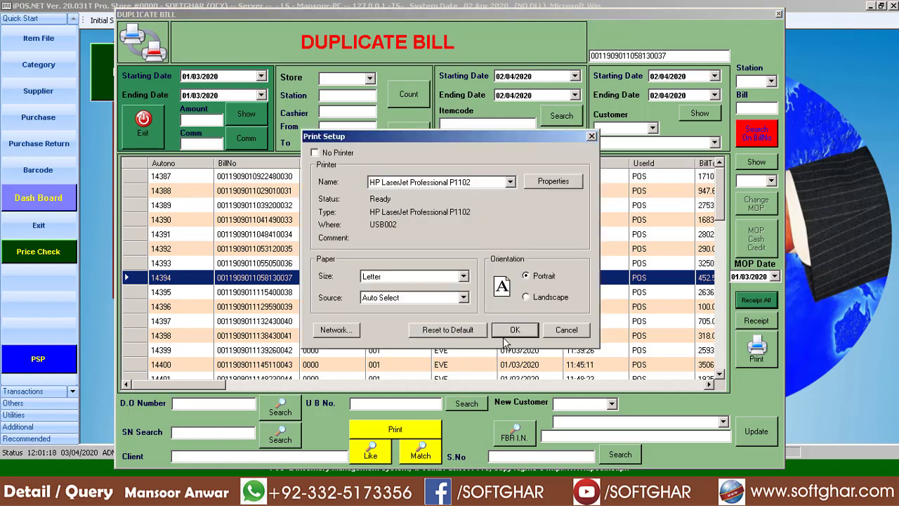
left_click(515, 330)
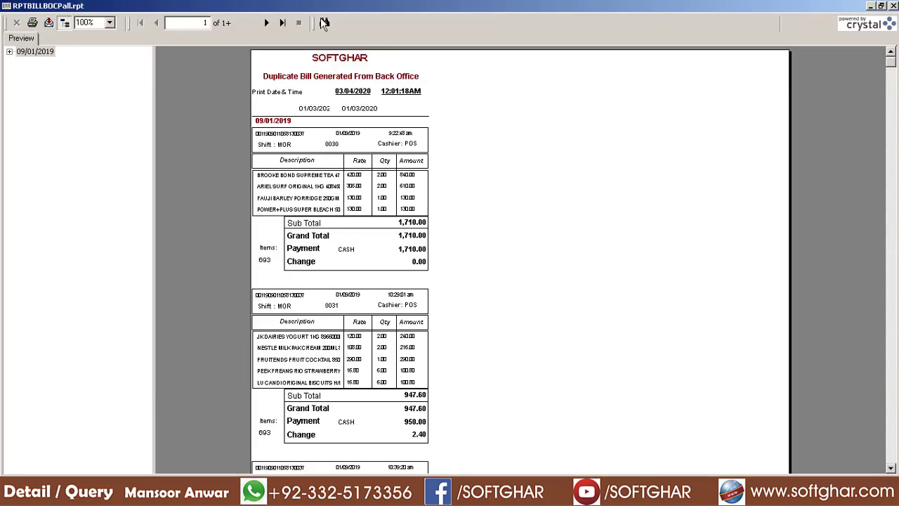
left_click(283, 23)
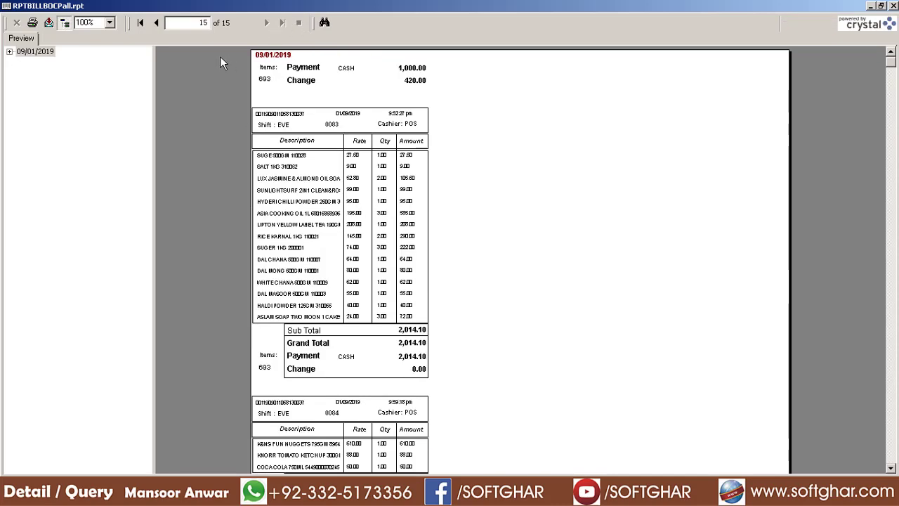
scroll(373, 269, "down", 5)
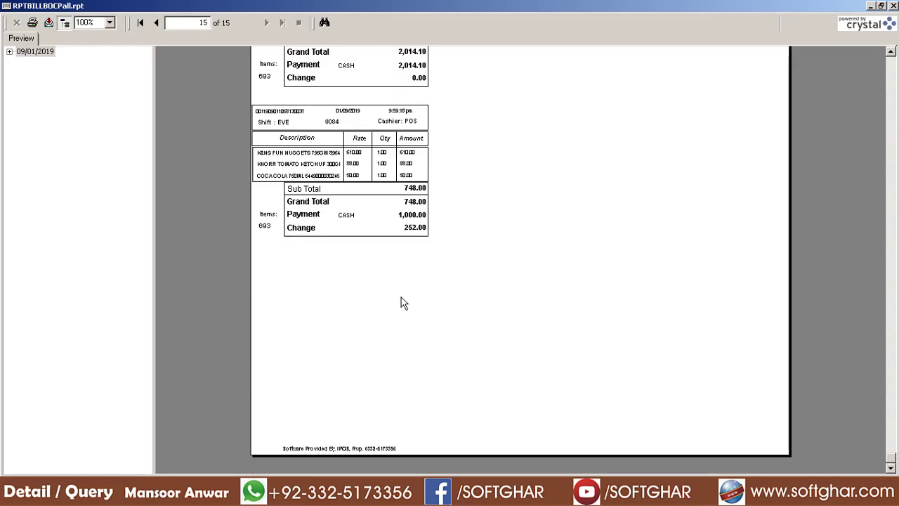
scroll(402, 300, "up", 5)
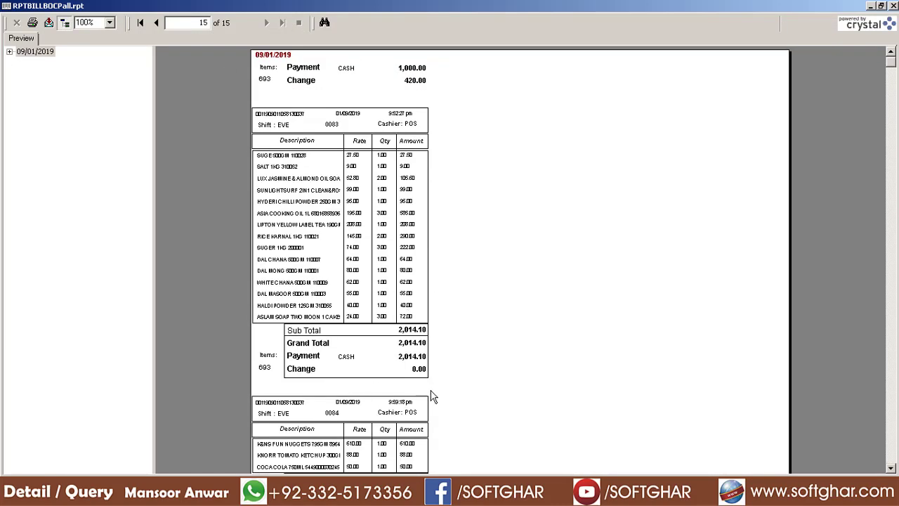
left_click(893, 6)
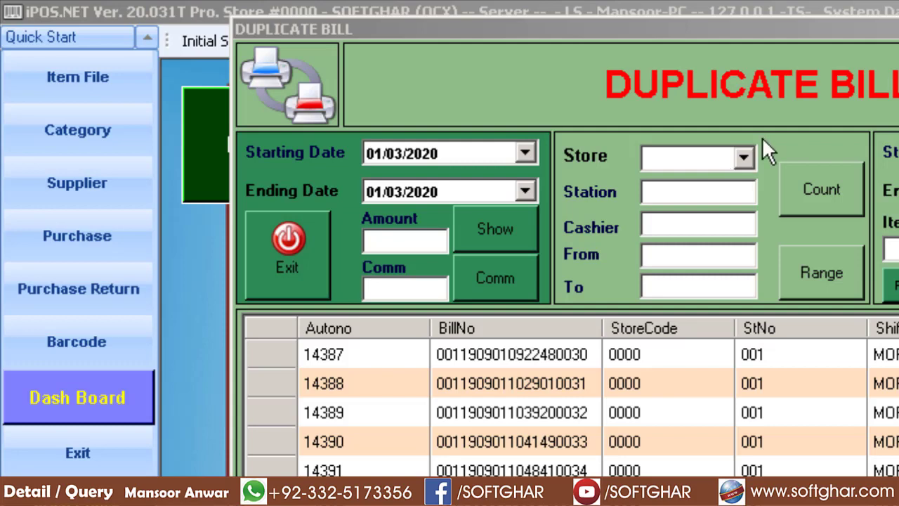
List the bills of store 0000 for 02/04/2020 with the range search.
left_click(744, 158)
left_click(688, 199)
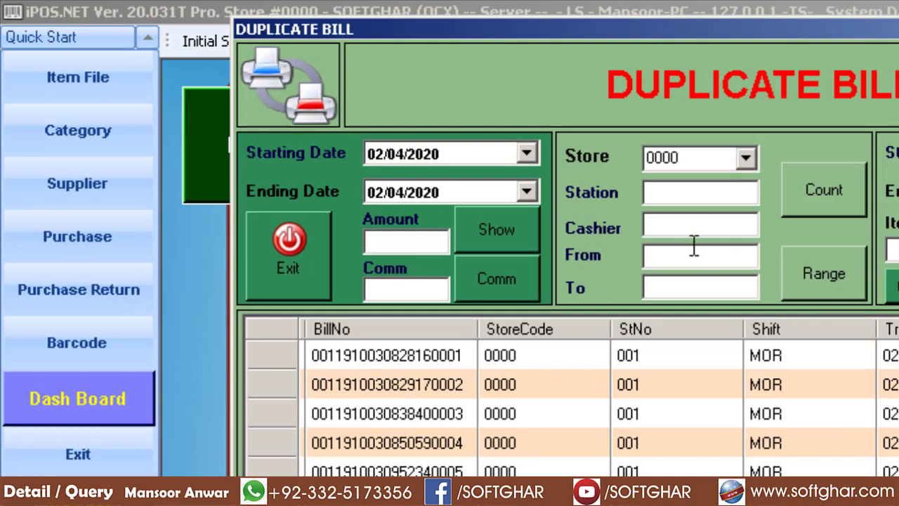
left_click(814, 274)
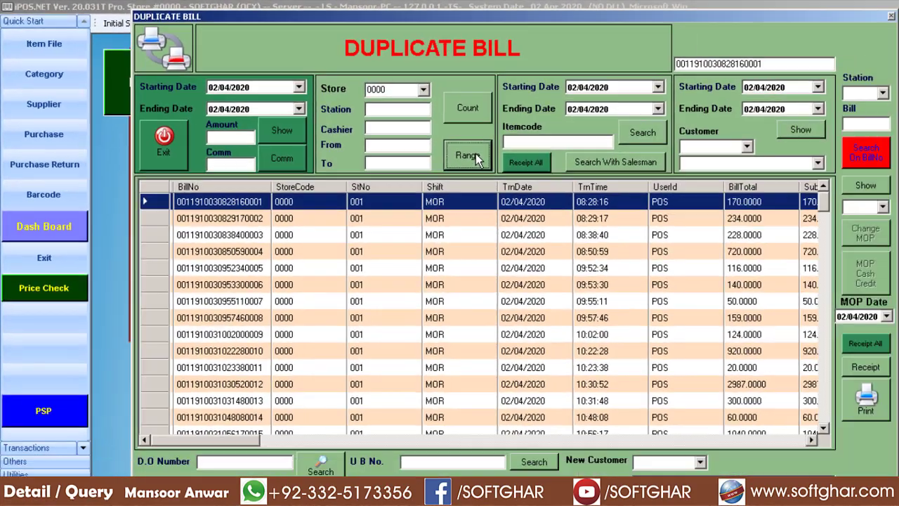
Look through the listed store bills and compare their station numbers and cashier user IDs.
left_click(312, 234)
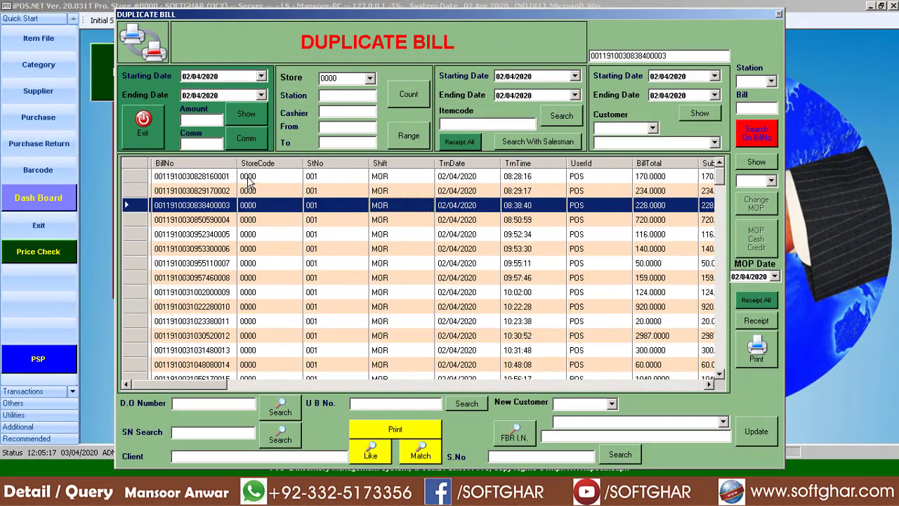
left_click(332, 336)
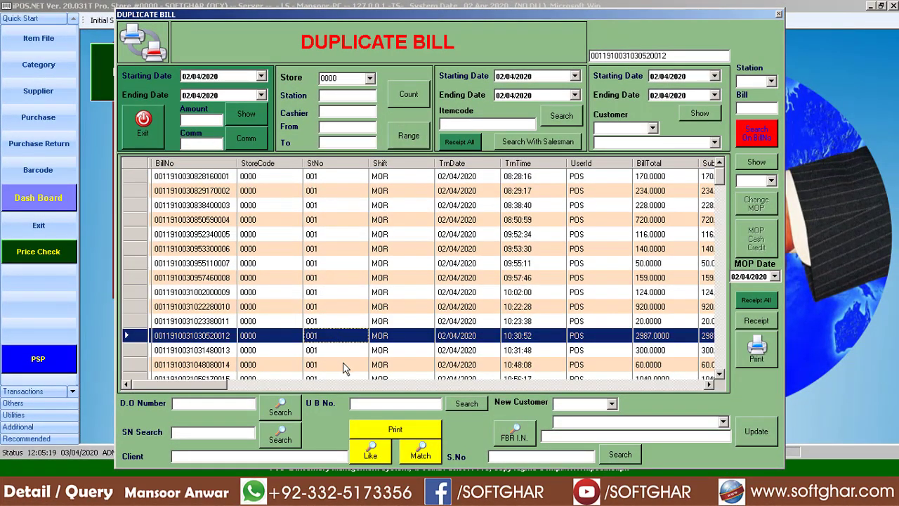
scroll(333, 362, "down", 20)
scroll(359, 341, "down", 15)
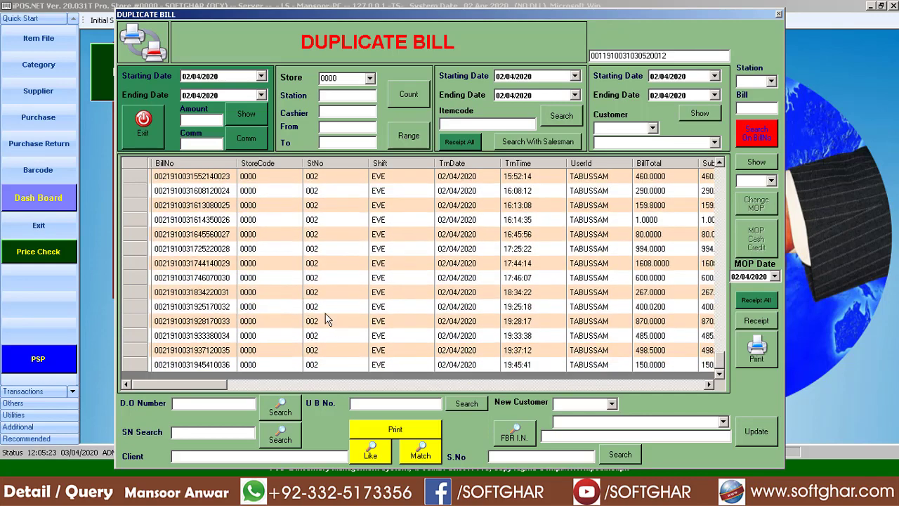
left_click(593, 307)
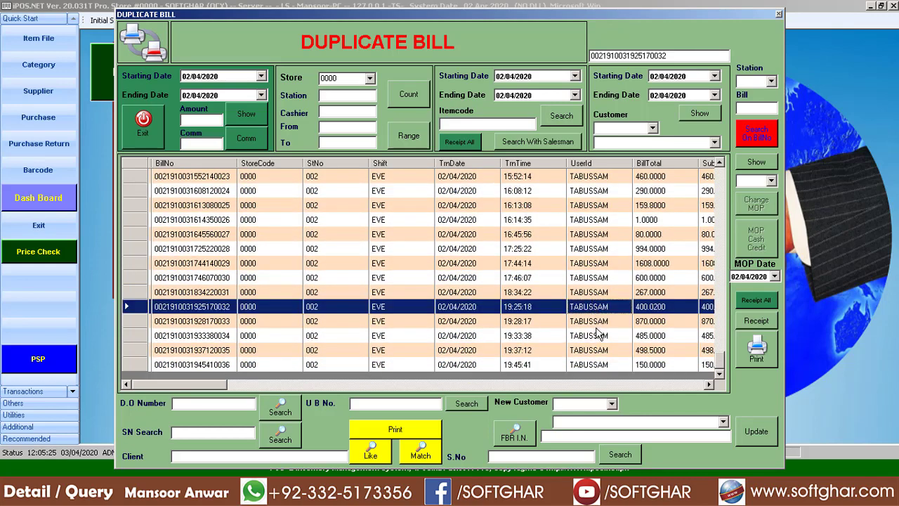
scroll(598, 329, "up", 20)
left_click(597, 221)
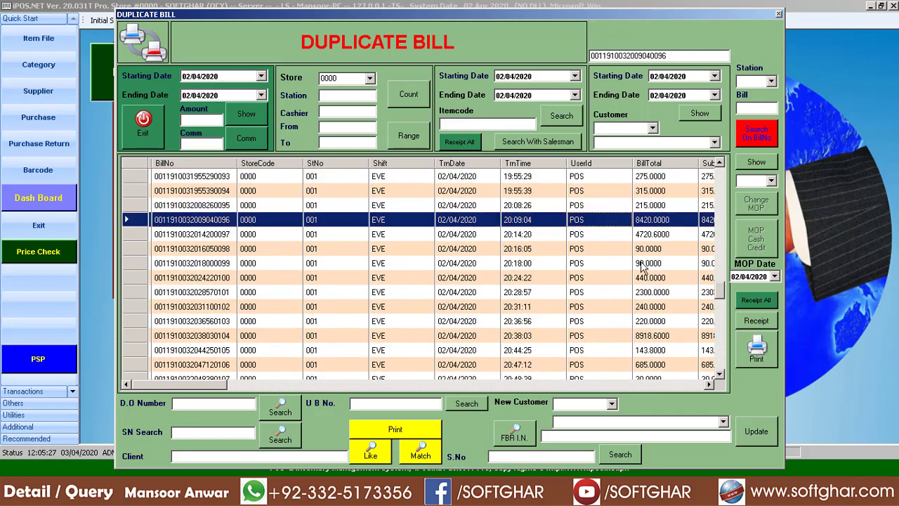
Narrow the range search to station 001, cashier pos and bill amounts from 100 to 200.
left_click(344, 95)
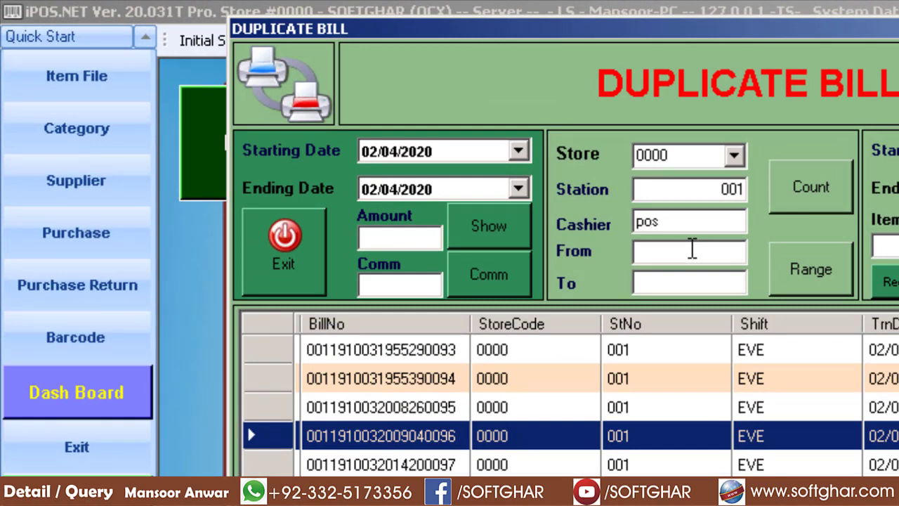
type("100")
key("Tab")
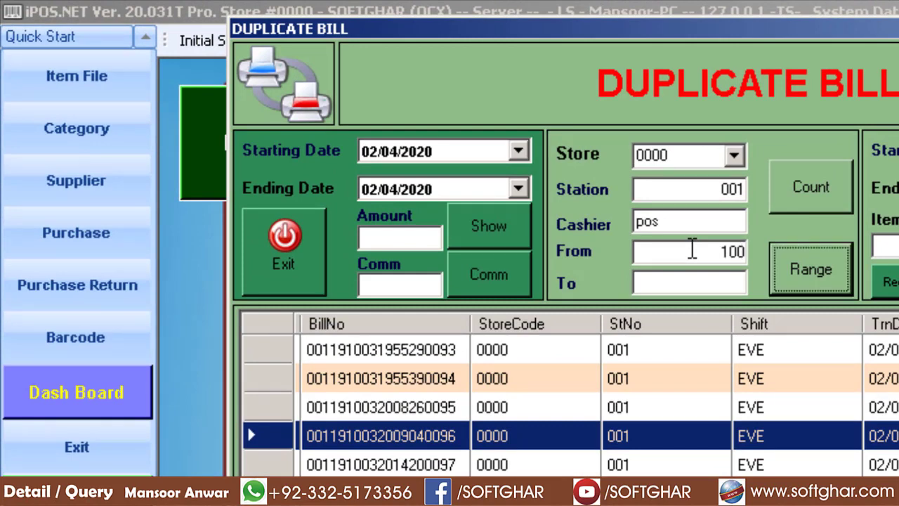
left_click(694, 285)
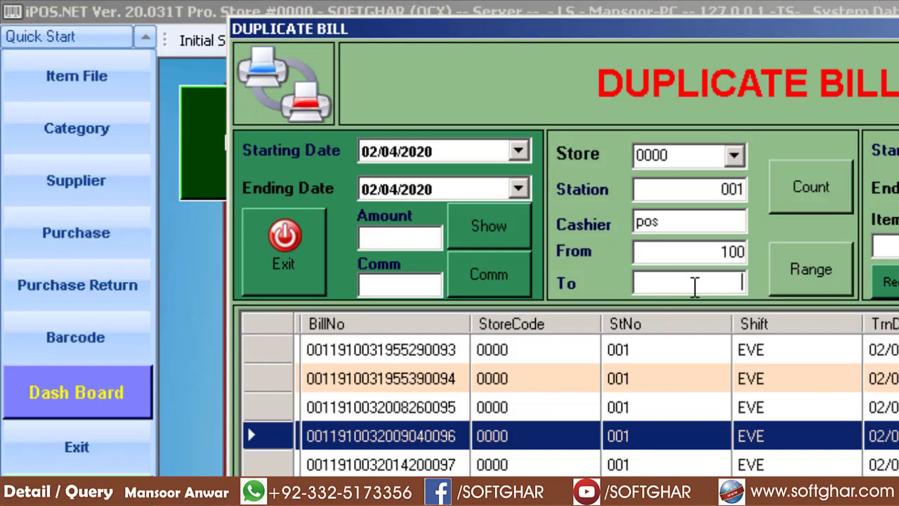
type("200")
left_click(826, 270)
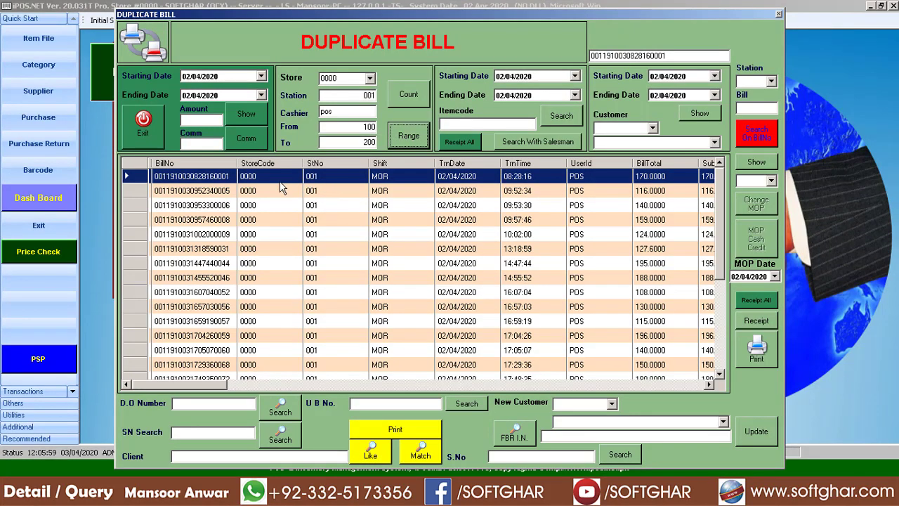
Check the bill totals, stations and user IDs of the filtered bills against the entered range.
left_click_drag(208, 385, 228, 386)
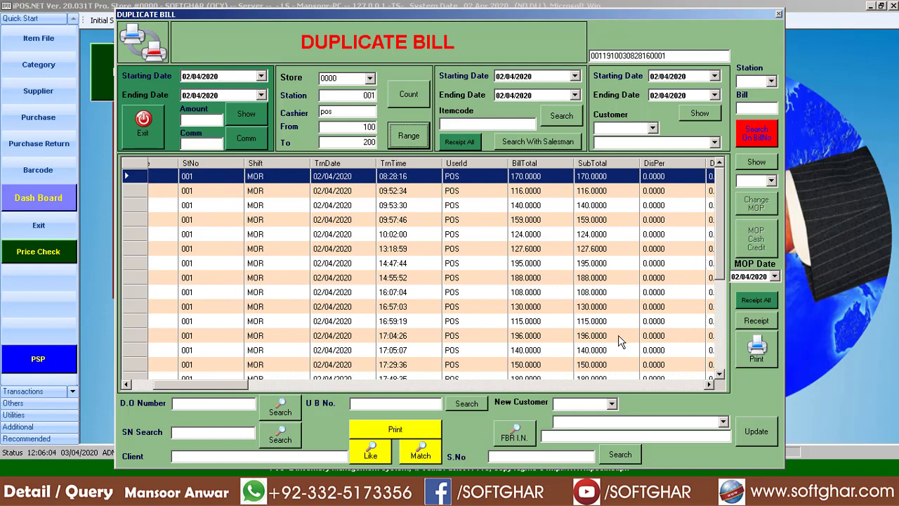
scroll(620, 342, "down", 4)
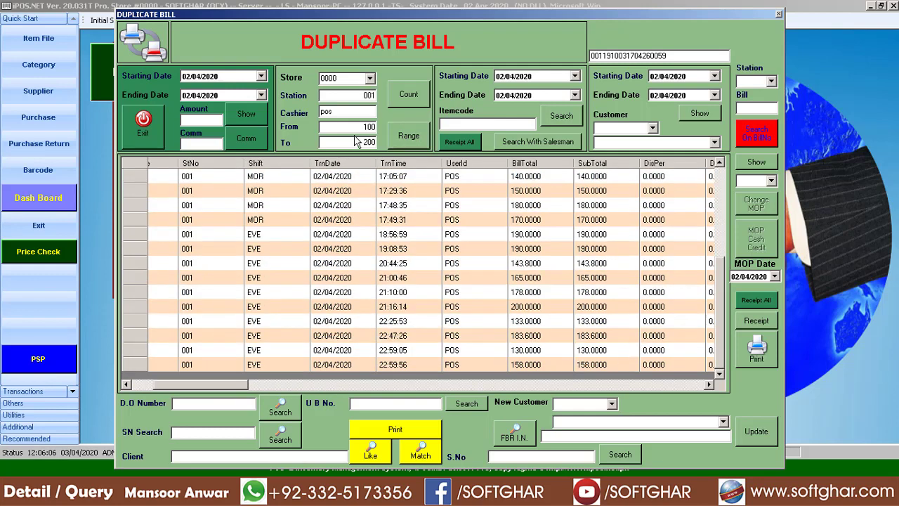
left_click(467, 210)
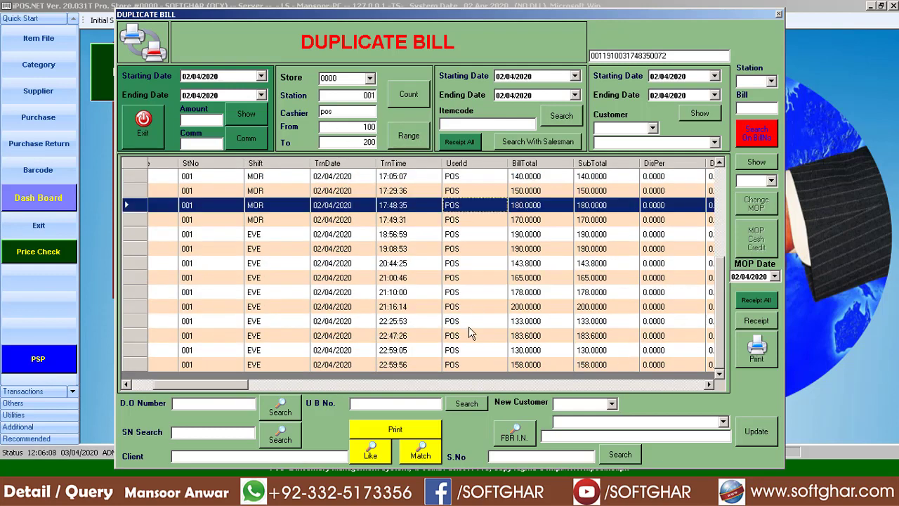
left_click(354, 94)
left_click_drag(355, 95, 380, 95)
left_click_drag(234, 390, 207, 363)
View the item details of the bill timed 21:16:14 and close the detail view.
left_click(224, 311)
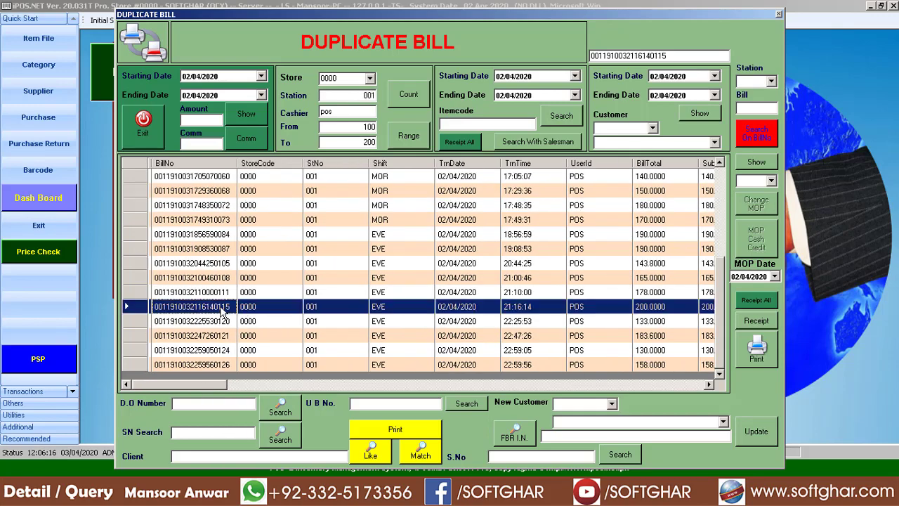
double_click(223, 310)
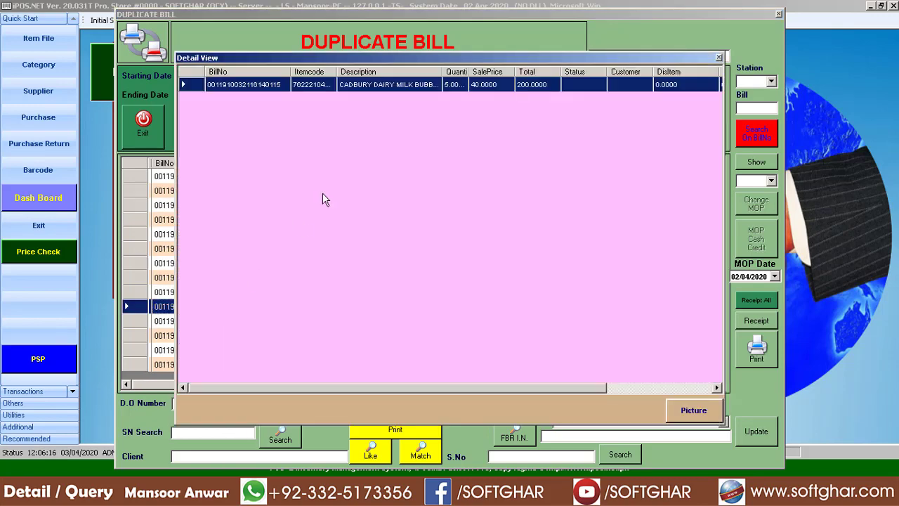
left_click(719, 57)
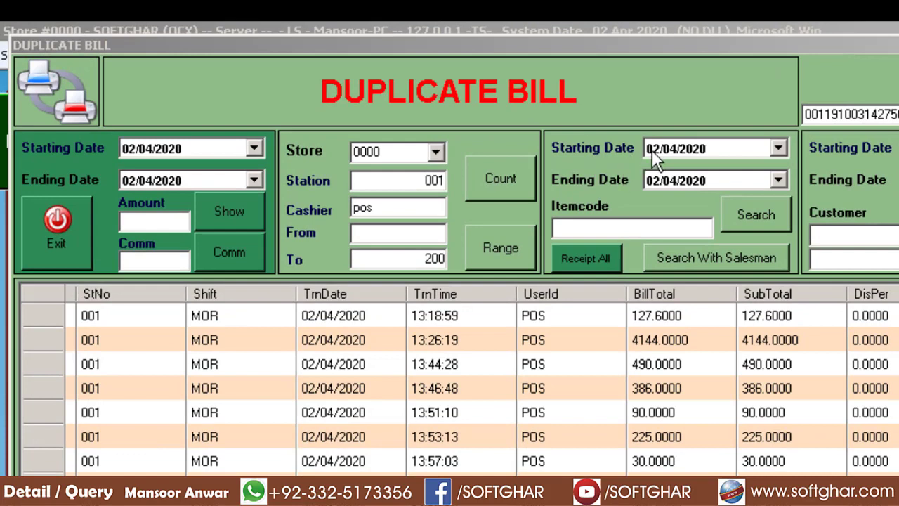
Search the bills dated 02/04/2020 with the item code left blank and look through the list.
left_click(657, 149)
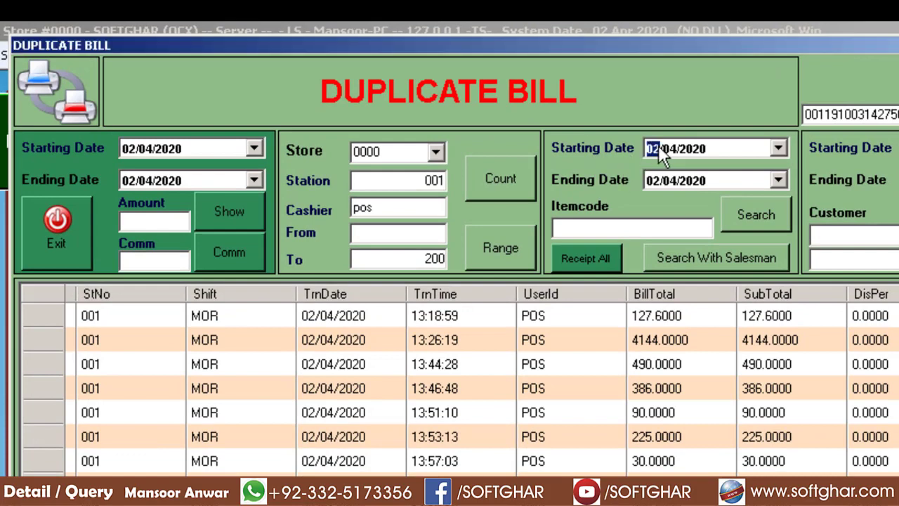
left_click(741, 213)
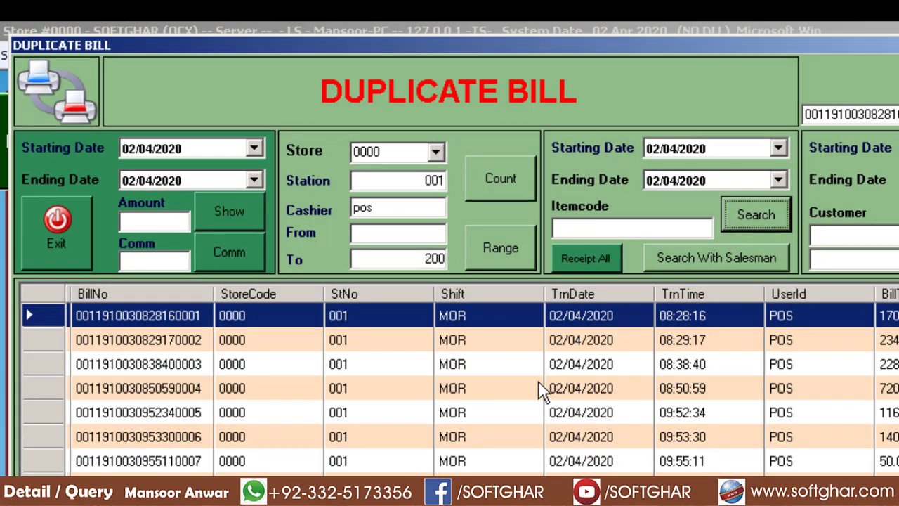
left_click(572, 442)
scroll(576, 450, "down", 19)
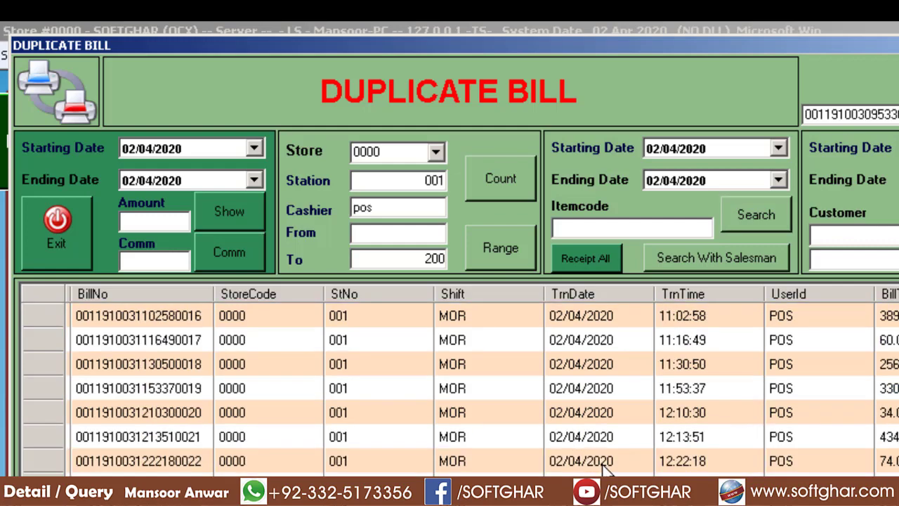
scroll(630, 288, "down", 9)
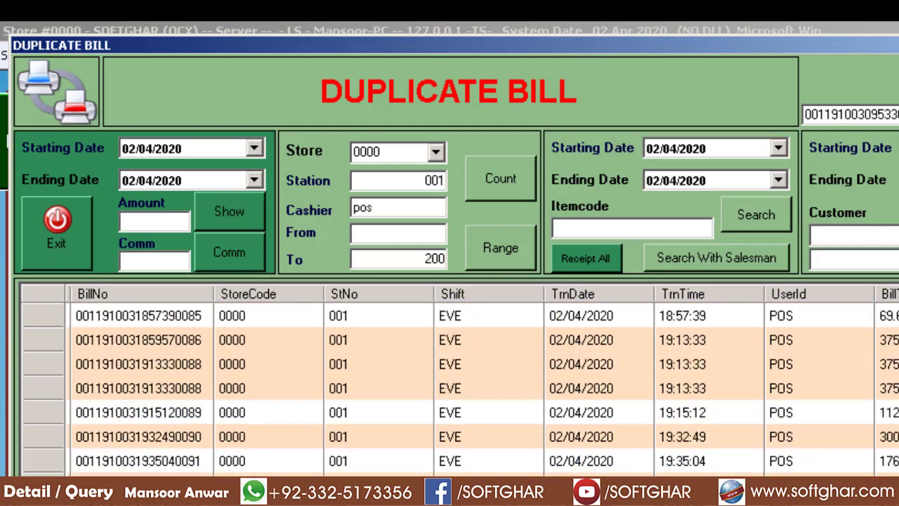
scroll(630, 288, "up", 2)
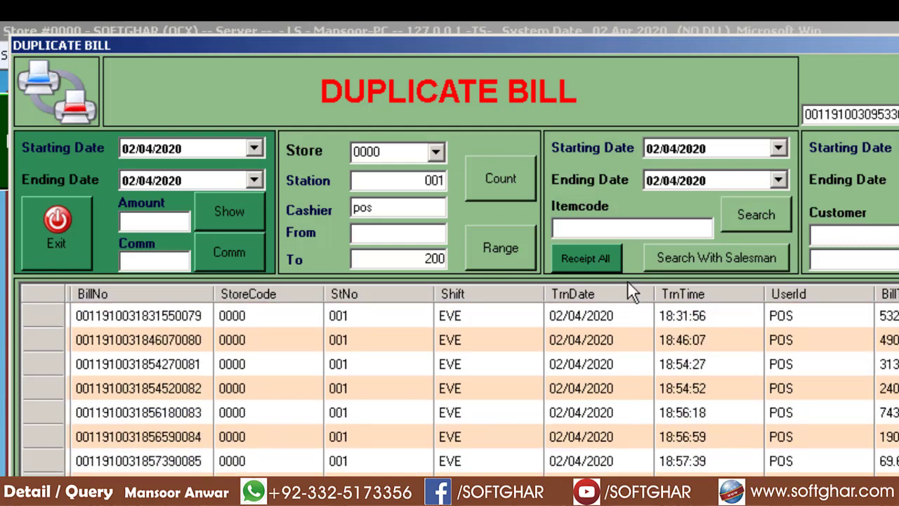
Search the bills of 02/04/2020 that contain item code 310048.
left_click(666, 221)
type("310048")
left_click(759, 215)
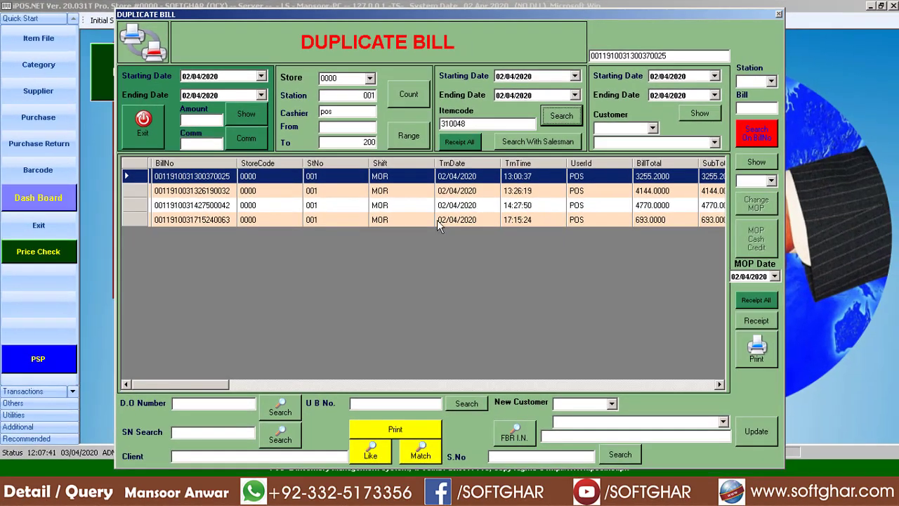
Examine the dates, times and totals of the bills found for the item code.
left_click(441, 225)
left_click(461, 196)
left_click(450, 192)
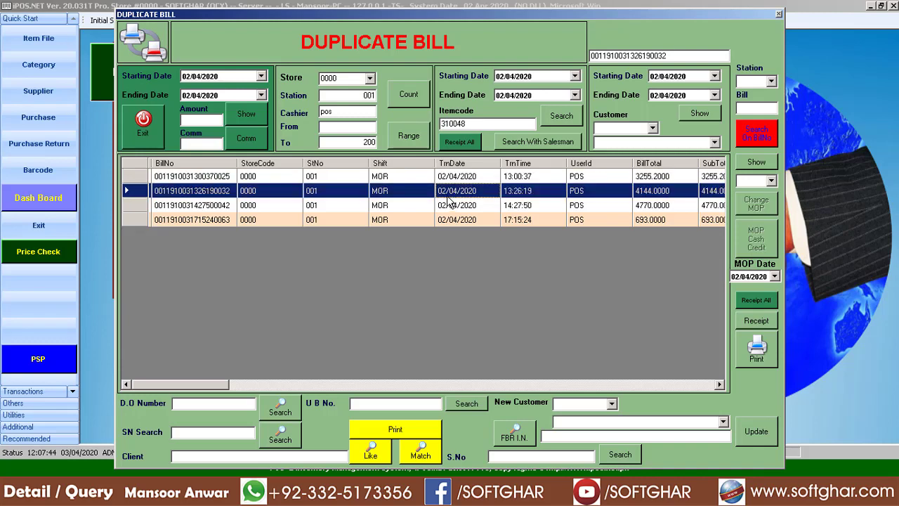
left_click(454, 178)
left_click(455, 192)
left_click(457, 205)
left_click(457, 219)
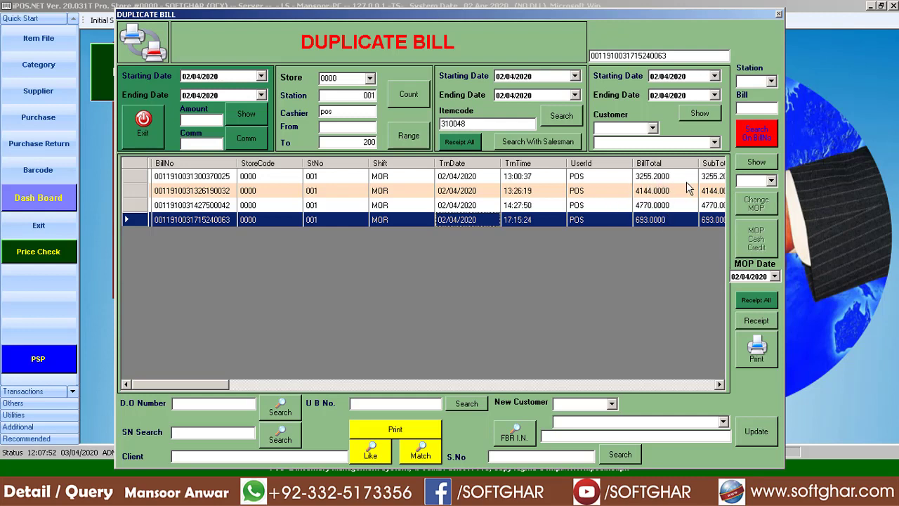
left_click(653, 207)
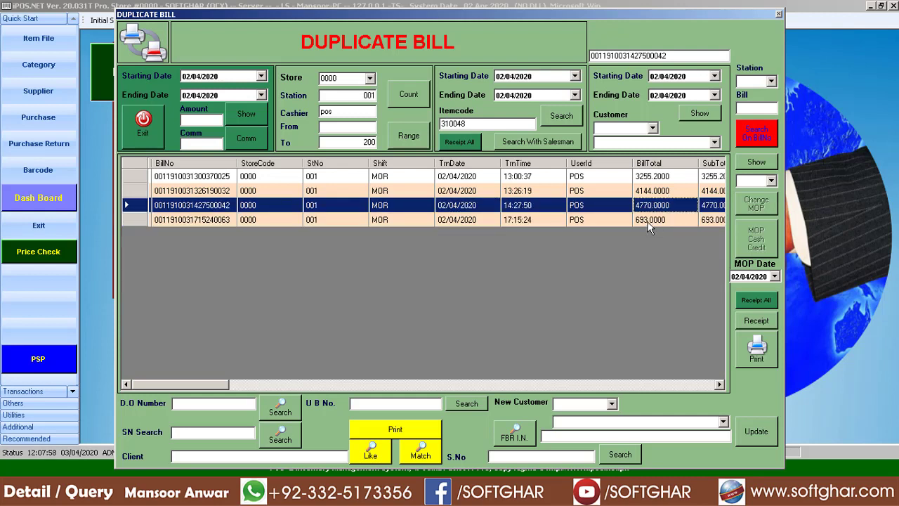
View the item details of the bill timed 14:27:50, look through its items and close the detail view.
left_click(215, 205)
double_click(213, 203)
scroll(397, 225, "down", 2)
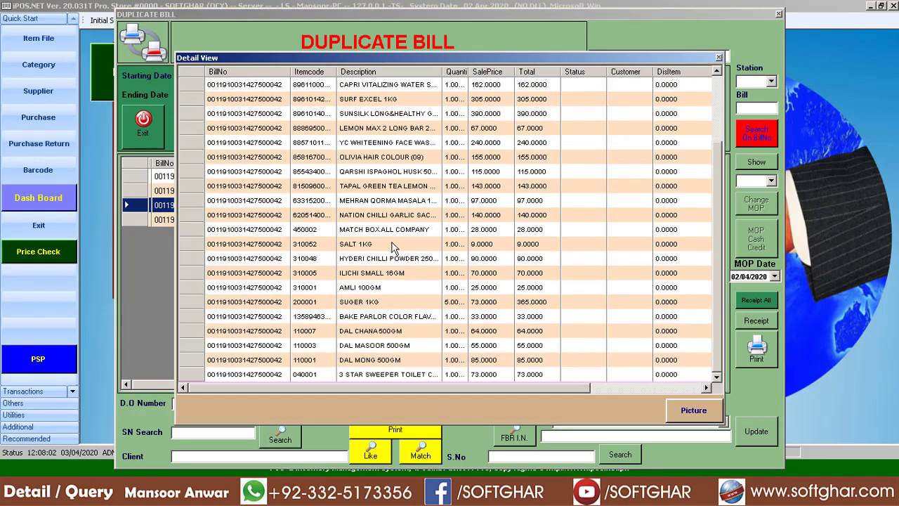
scroll(394, 248, "up", 2)
scroll(383, 204, "down", 2)
left_click(718, 57)
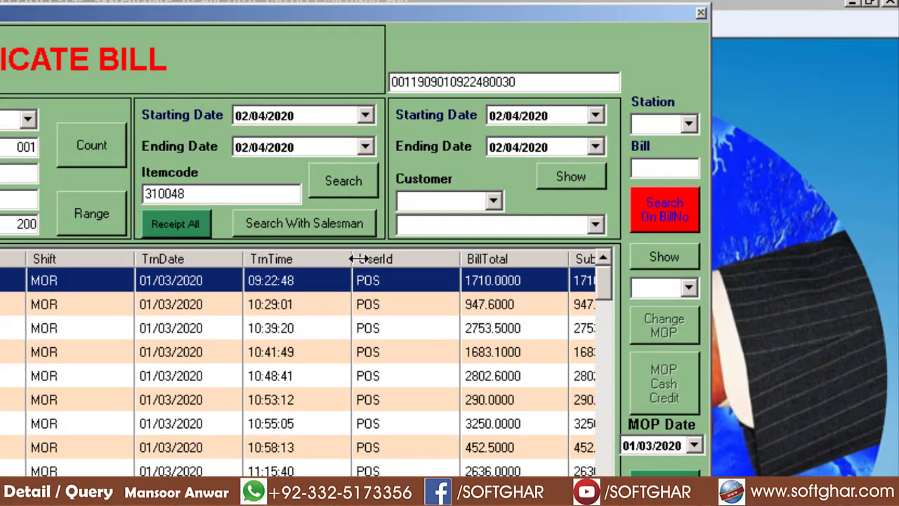
Search the bills dated 01/03/2020 to 02/03/2020 for one customer by entering the customer code.
left_click(436, 202)
type("0065")
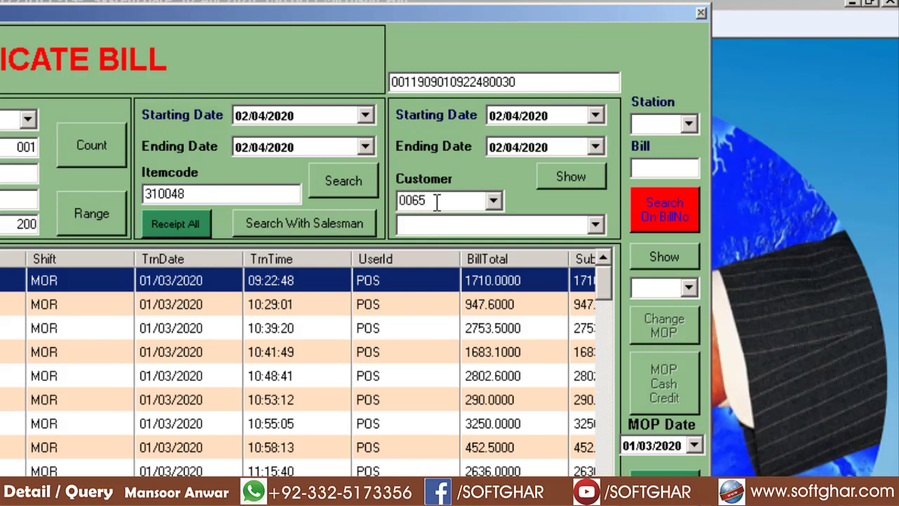
left_click(512, 117)
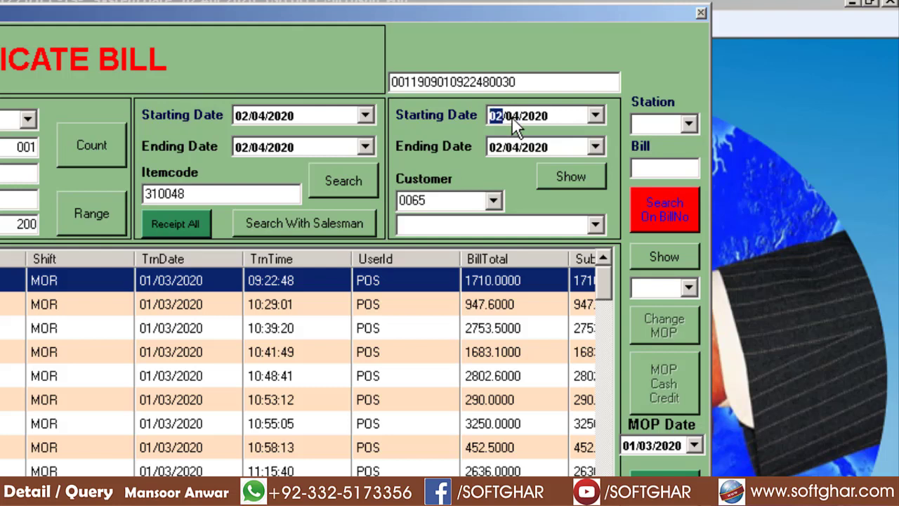
type("0103")
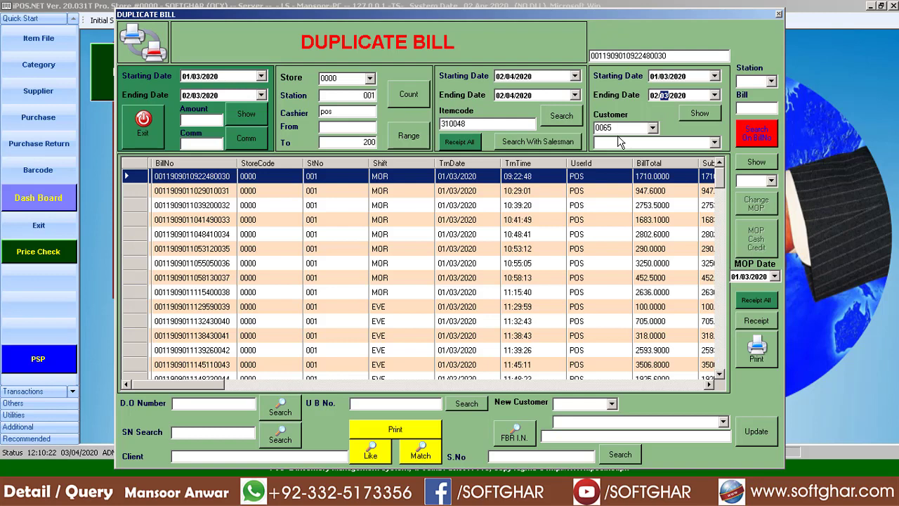
left_click(700, 115)
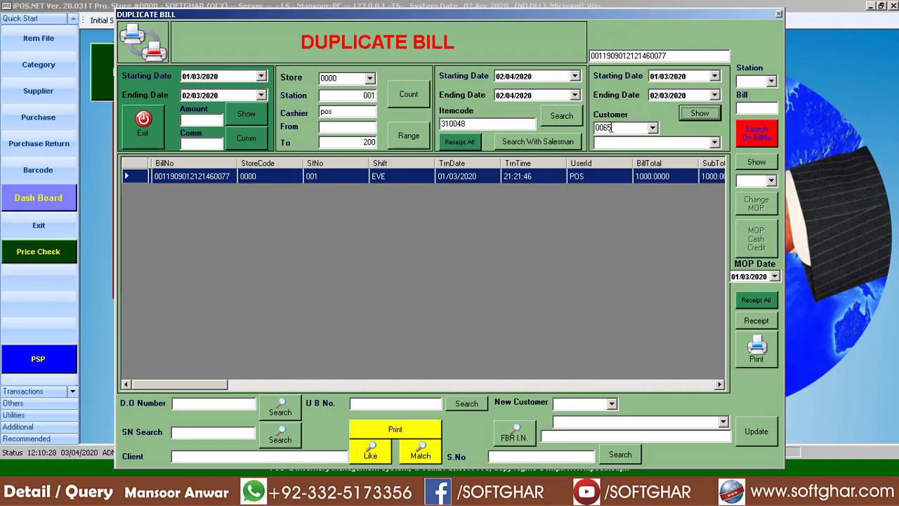
Look up the customer's name from the entered code and view the item details of the bill timed 21:21:46.
left_click(633, 127)
key("Return")
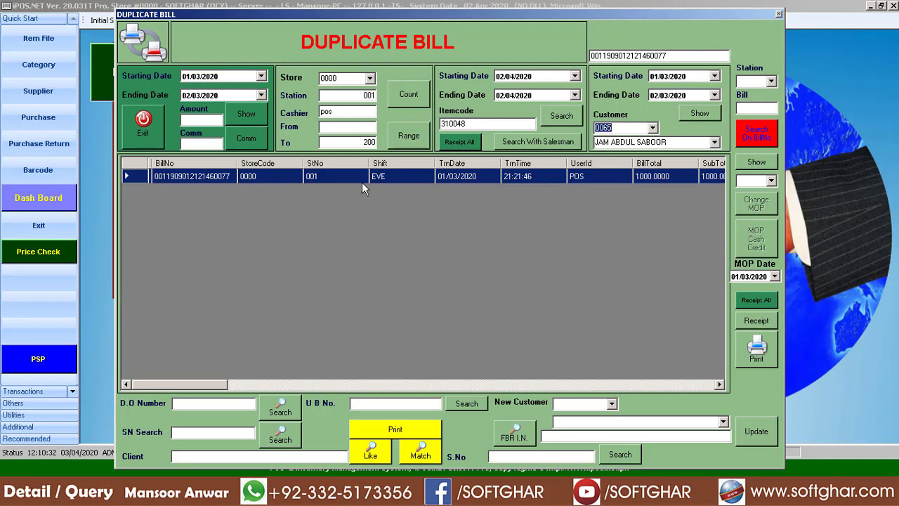
double_click(655, 177)
left_click(314, 103)
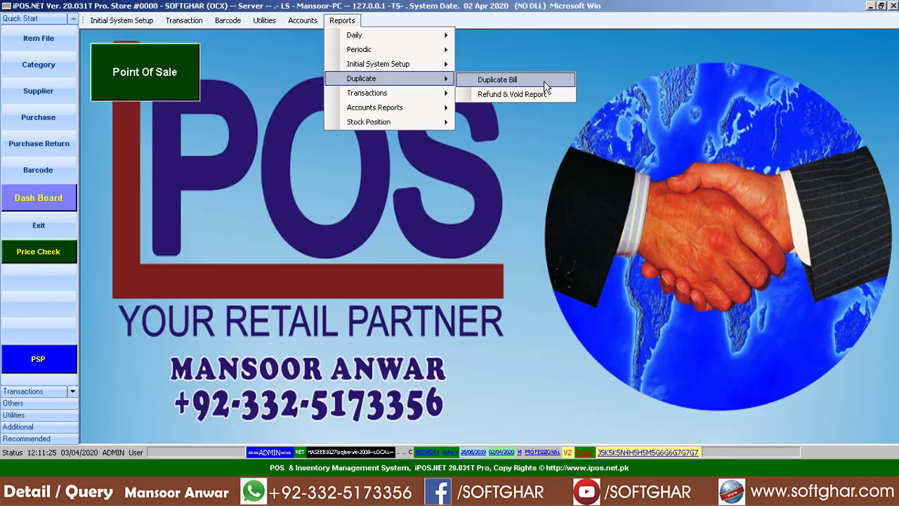
Reopen the Duplicate Bill report and list the bills dated from 02/04/2020 to 03/04/2020.
left_click(547, 85)
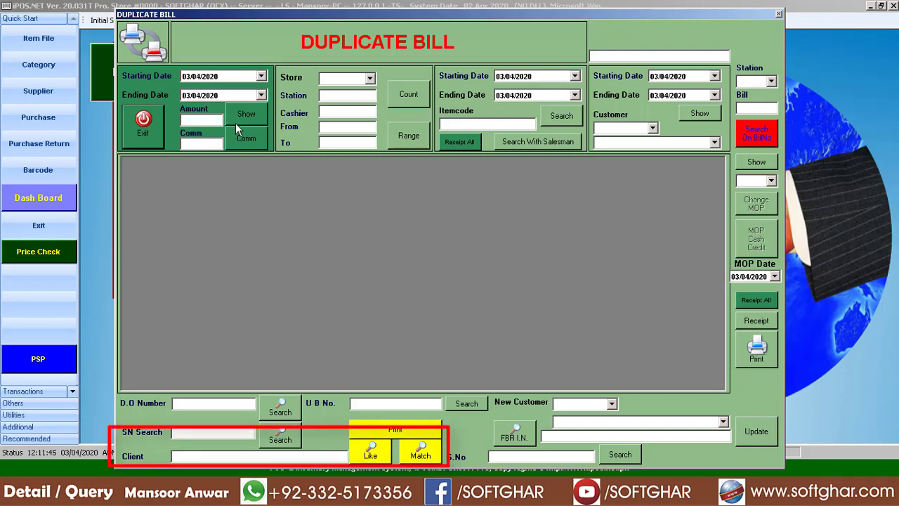
left_click(187, 76)
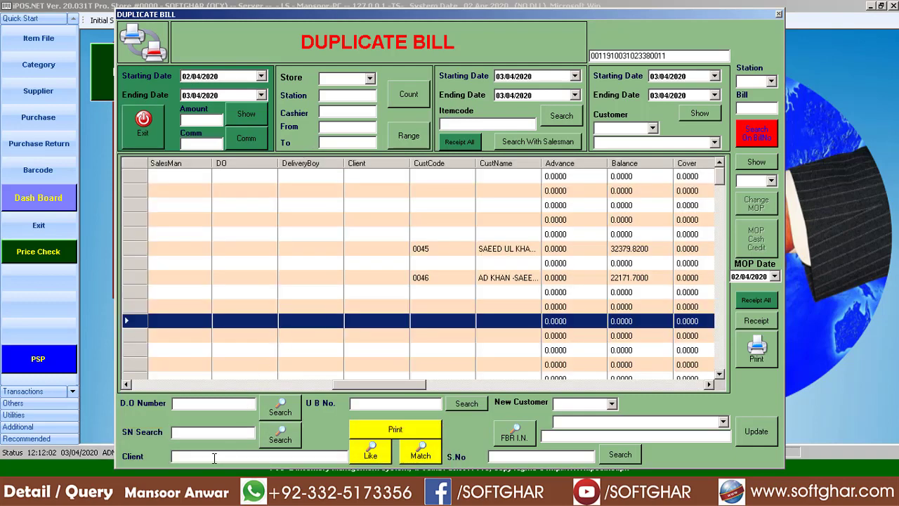
Search the bills by the client's name, then check the items of the bill timed 12:06:44 and close its detail view.
type("SHAKEEL")
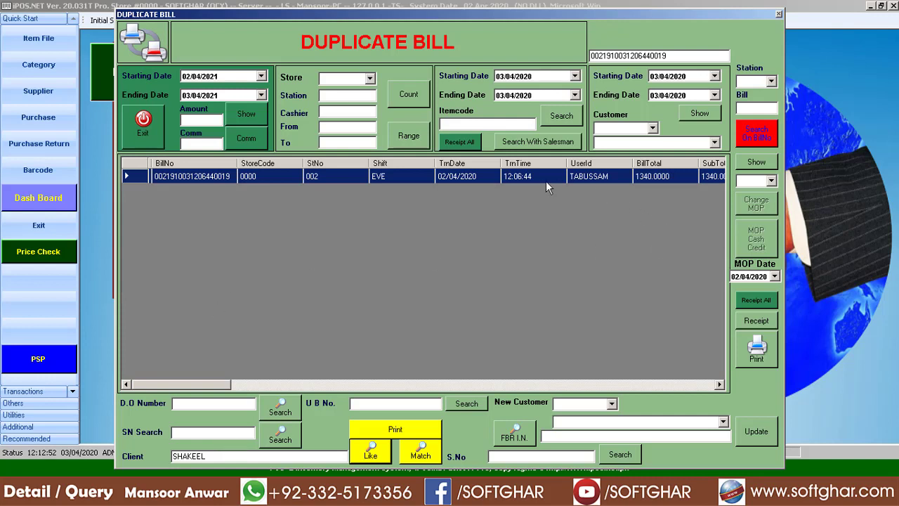
double_click(462, 178)
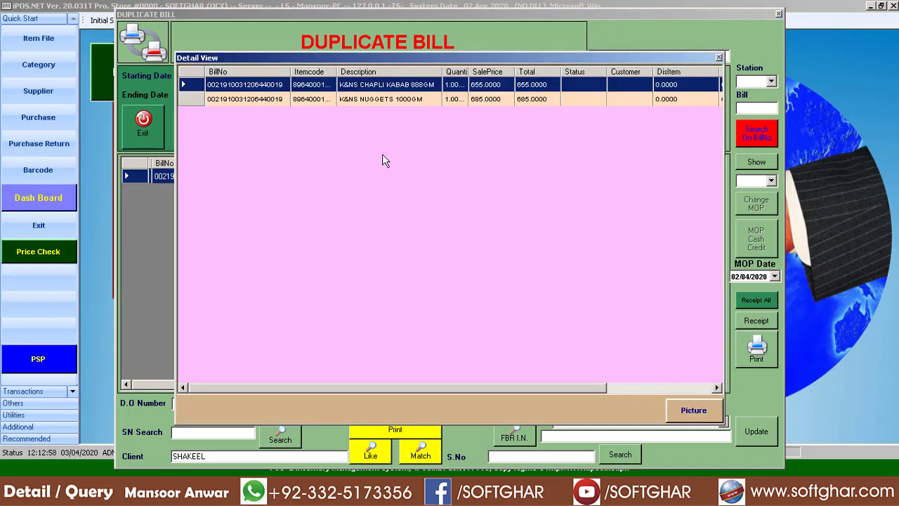
left_click(371, 99)
left_click(380, 88)
left_click(384, 99)
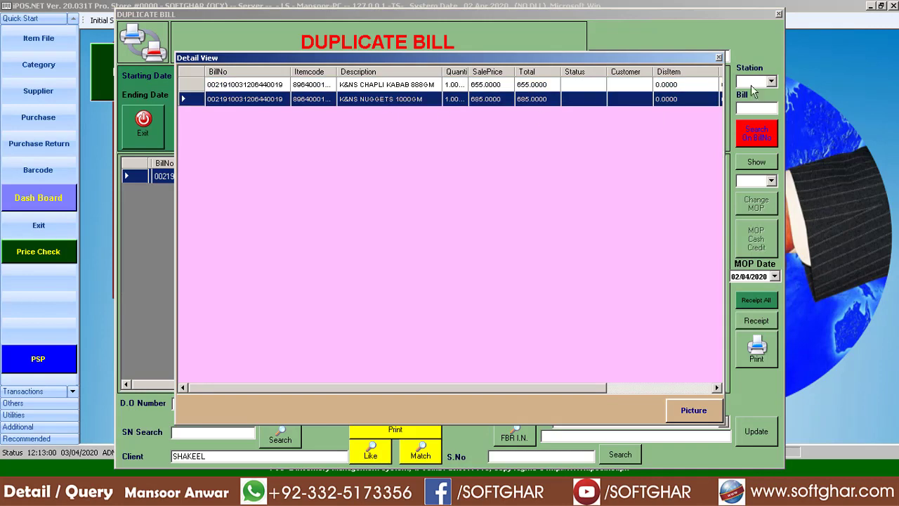
left_click(719, 58)
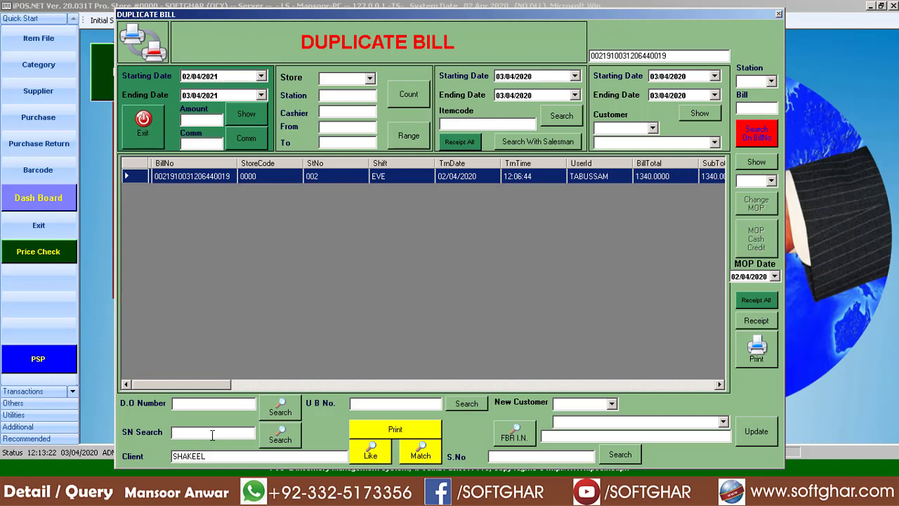
Search the bills containing SN 00001 and look through the rows and columns of the list.
type("00001")
left_click(273, 440)
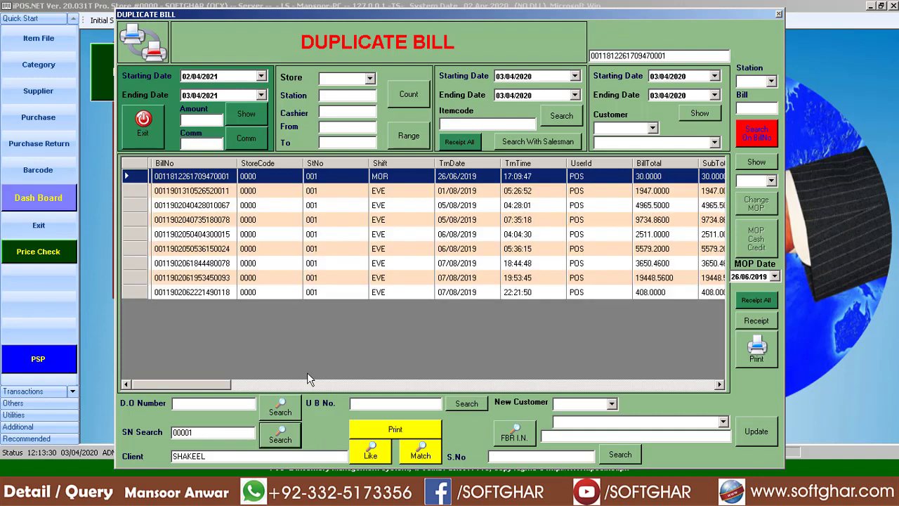
left_click(376, 224)
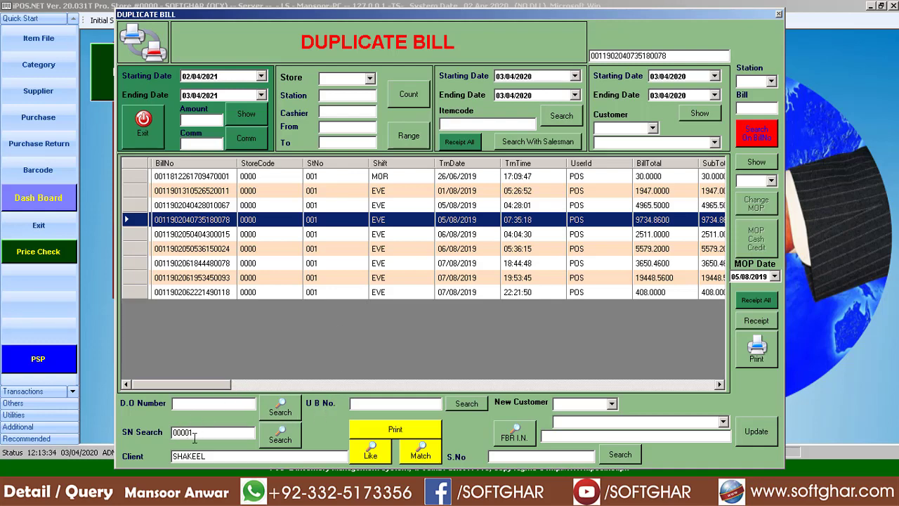
left_click_drag(206, 435, 138, 434)
left_click_drag(181, 385, 207, 389)
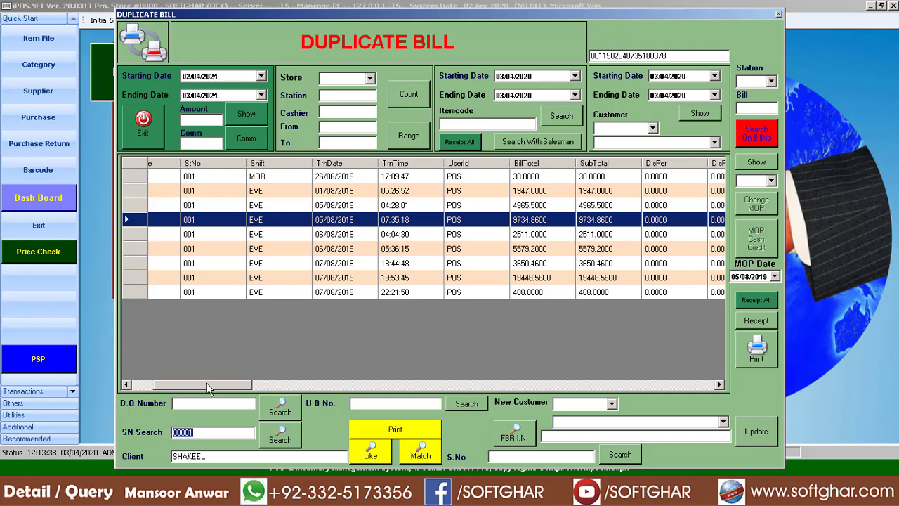